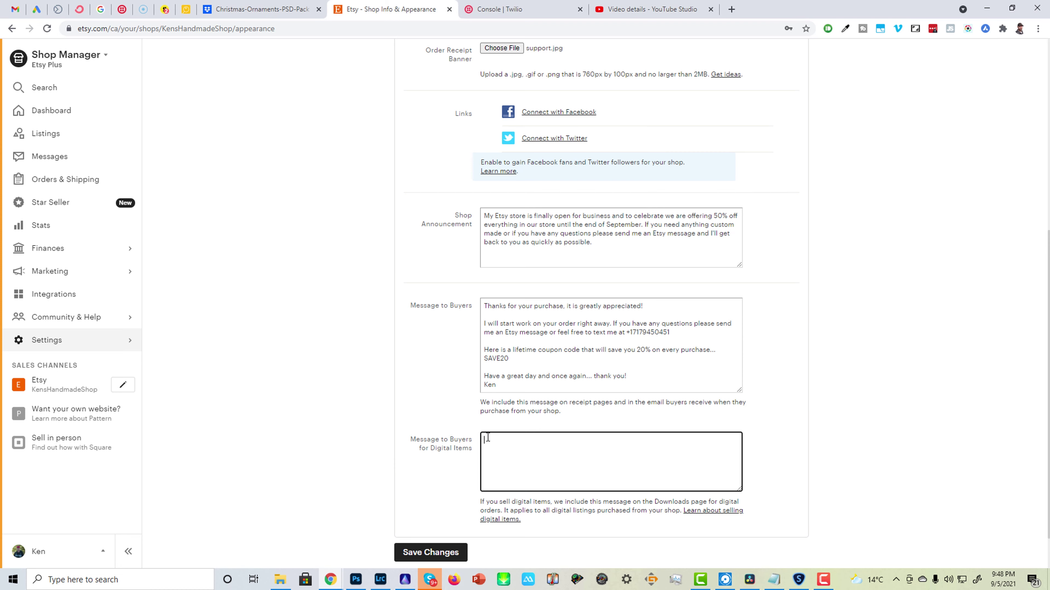
- Paste the prepared thank-you message with the SAVE20 coupon into Message to Buyers for Digital Items and save the shop changes
key(ctrl+v)
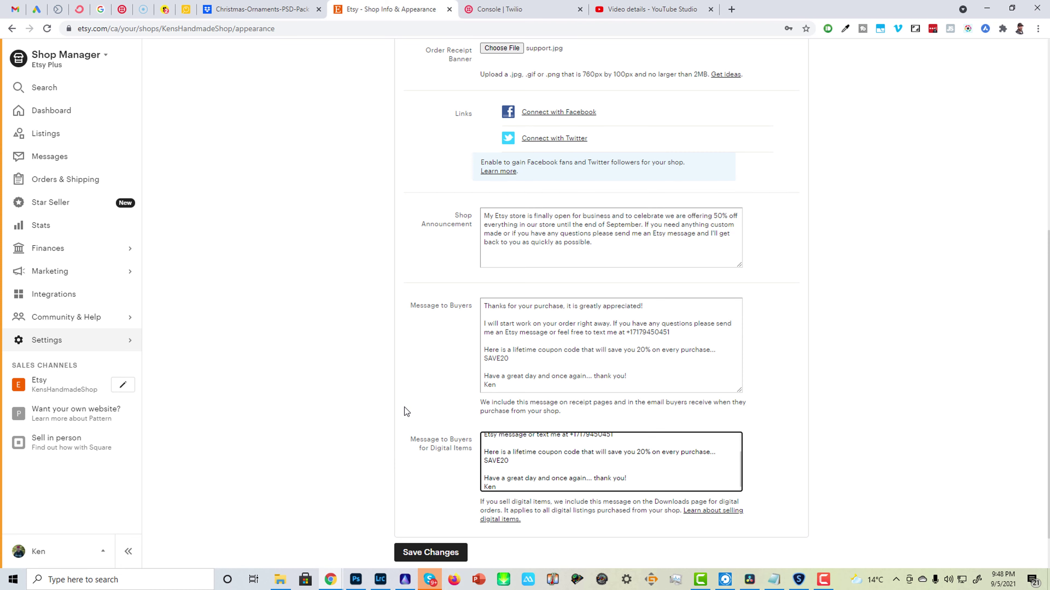
scroll(612, 470, up, 2)
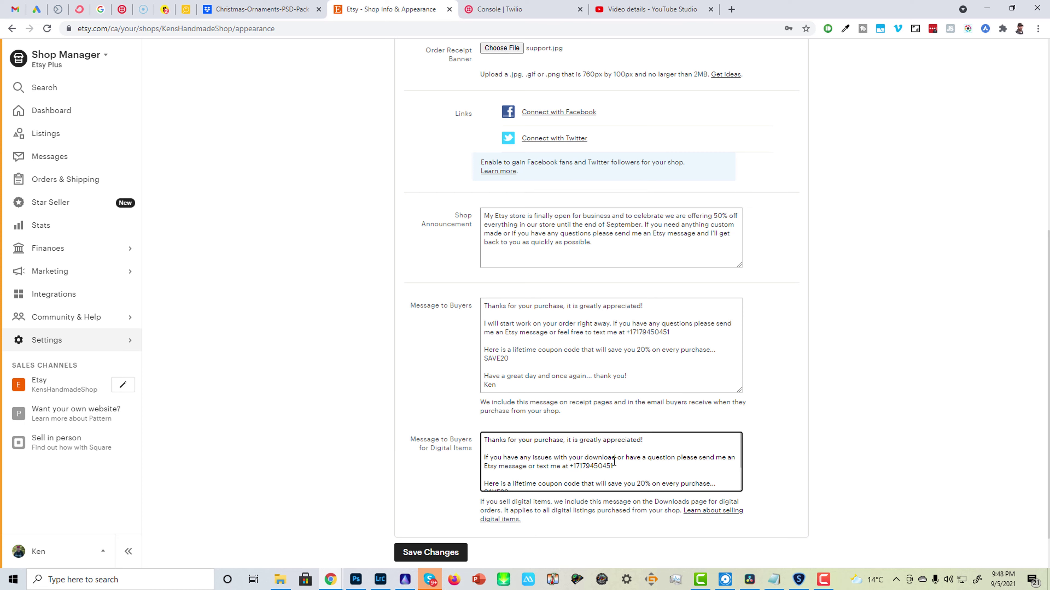
scroll(614, 462, down, 2)
scroll(443, 480, down, 1)
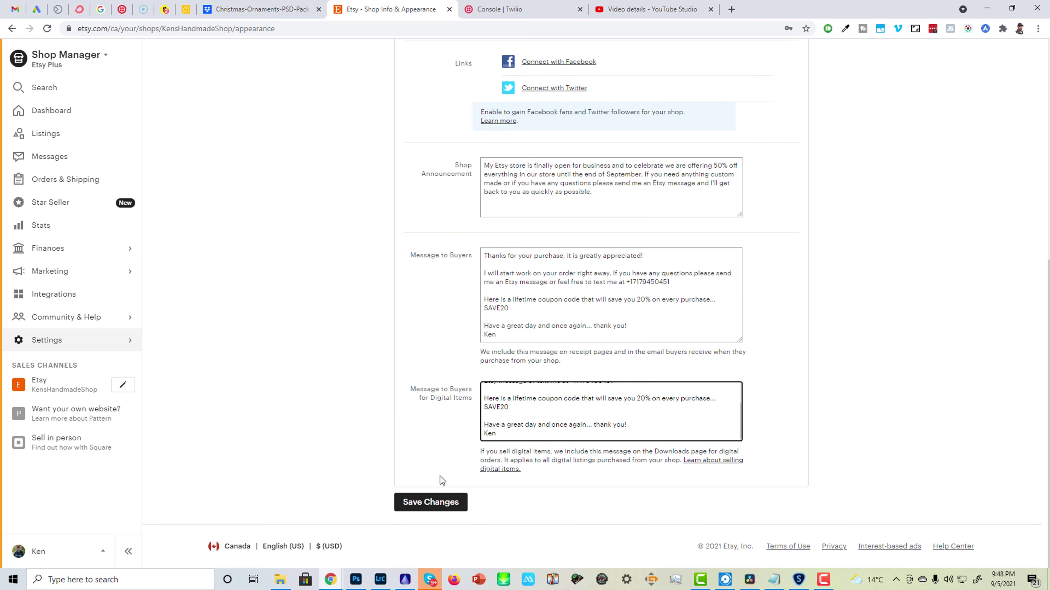
click(429, 501)
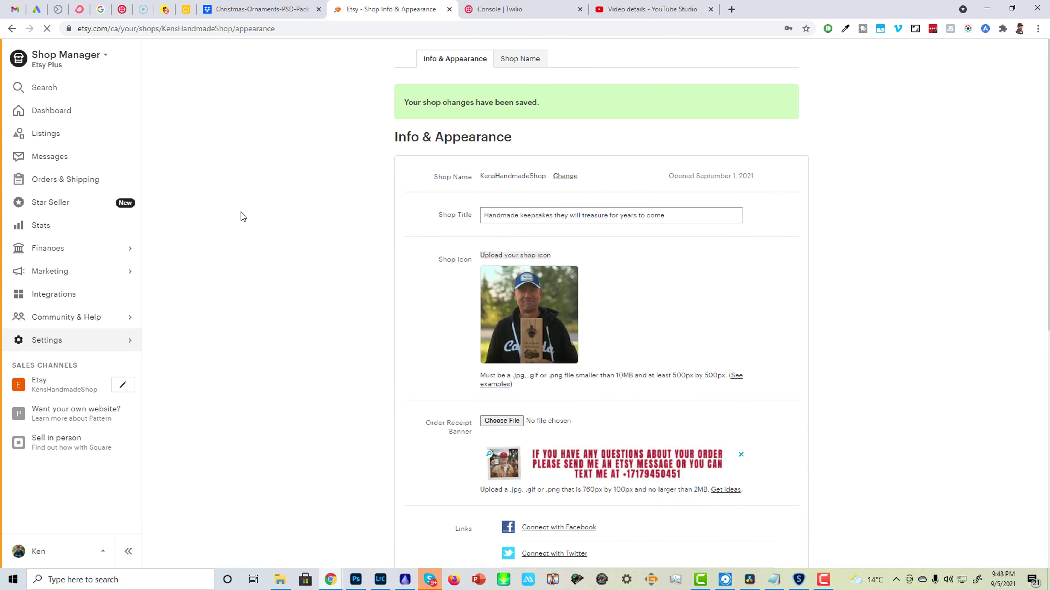
- Paste the thank-you message with the SAVE20 coupon again into the empty digital items buyer message and save
scroll(642, 425, down, 1)
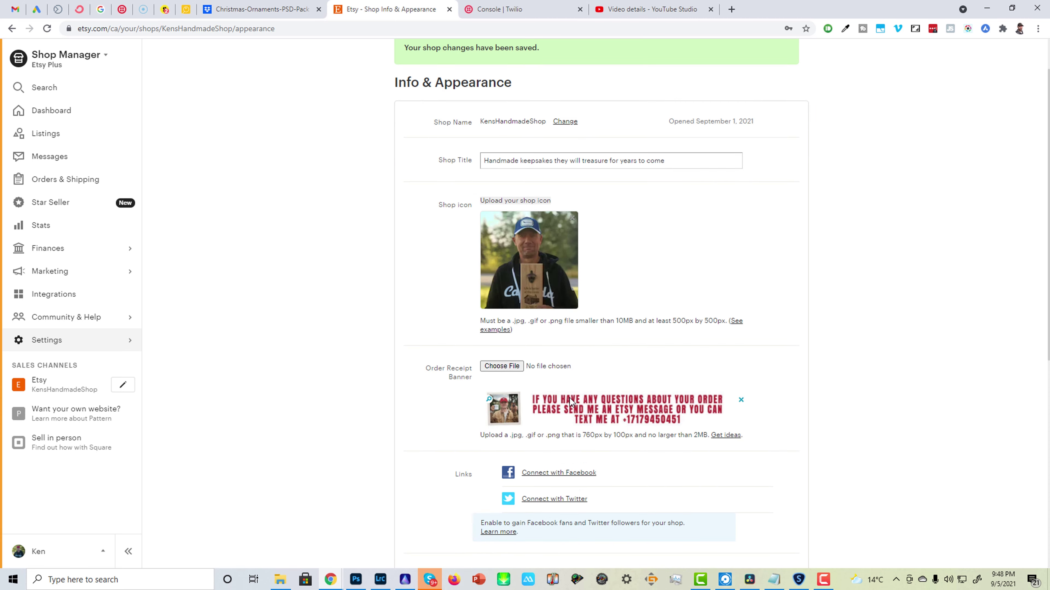
scroll(611, 408, down, 5)
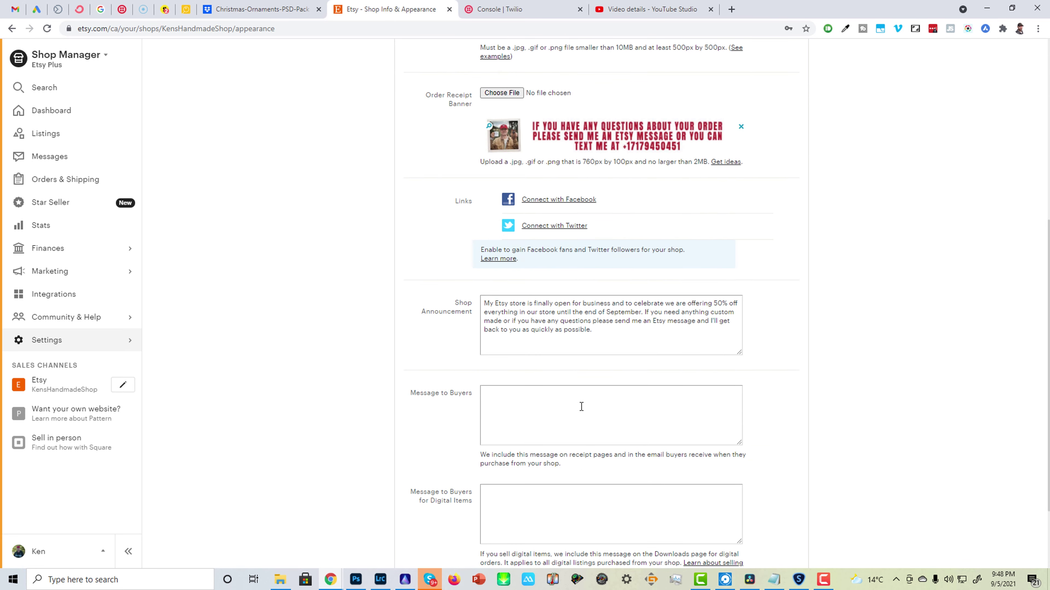
scroll(581, 407, down, 2)
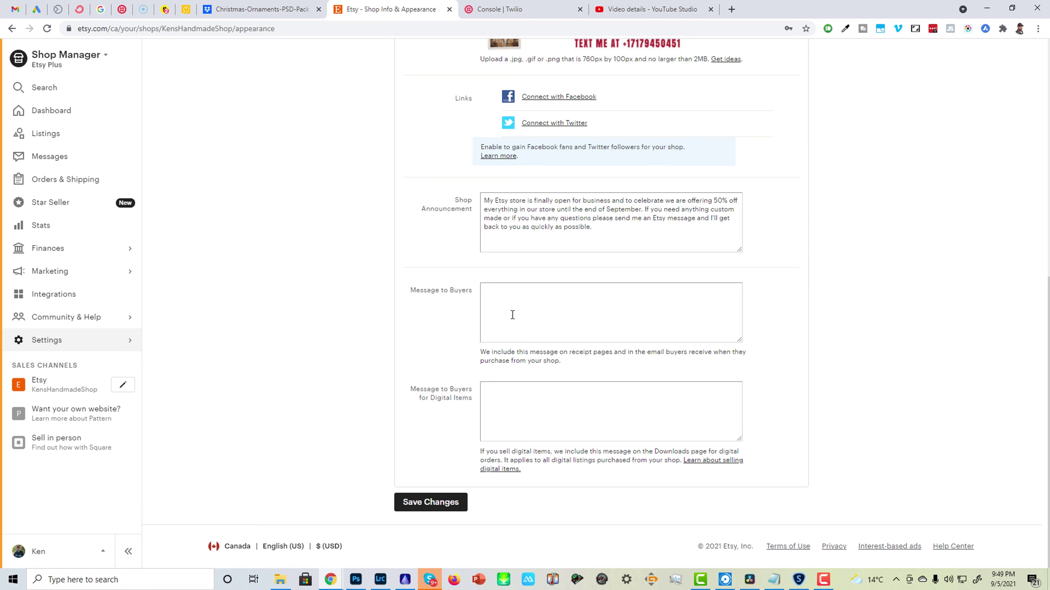
click(495, 393)
key(ctrl+v)
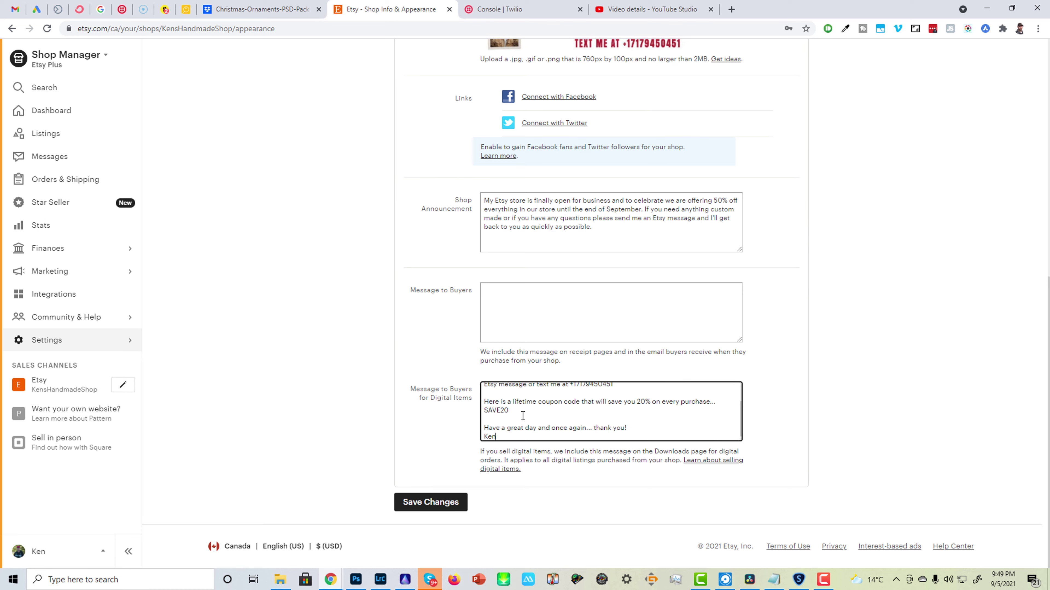
click(426, 502)
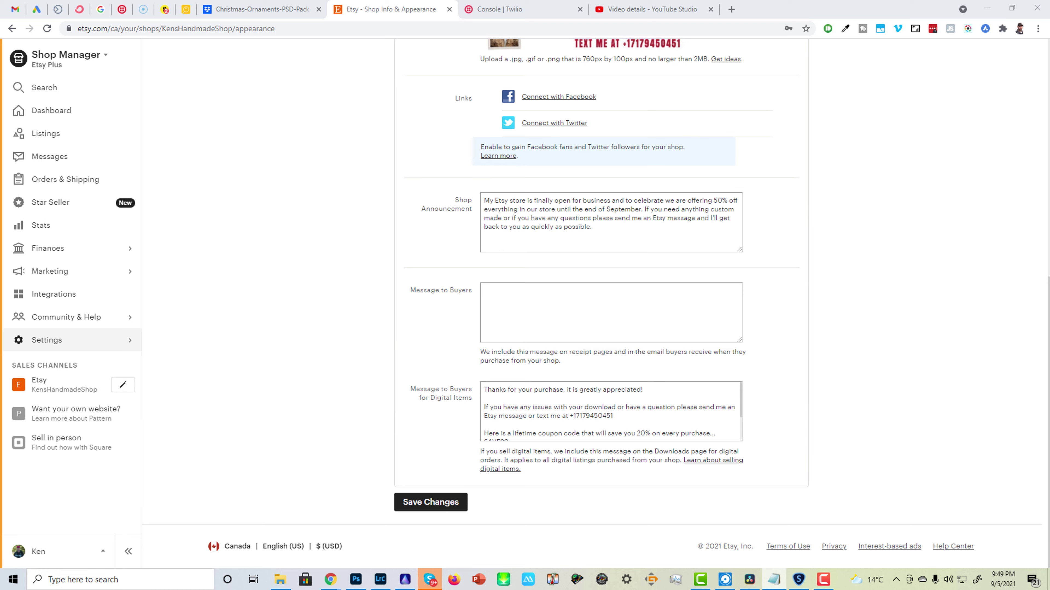
- Paste the order thank-you text with the SAVE20 coupon into Message to Buyers, save the changes and review the saved page
click(525, 314)
key(ctrl+v)
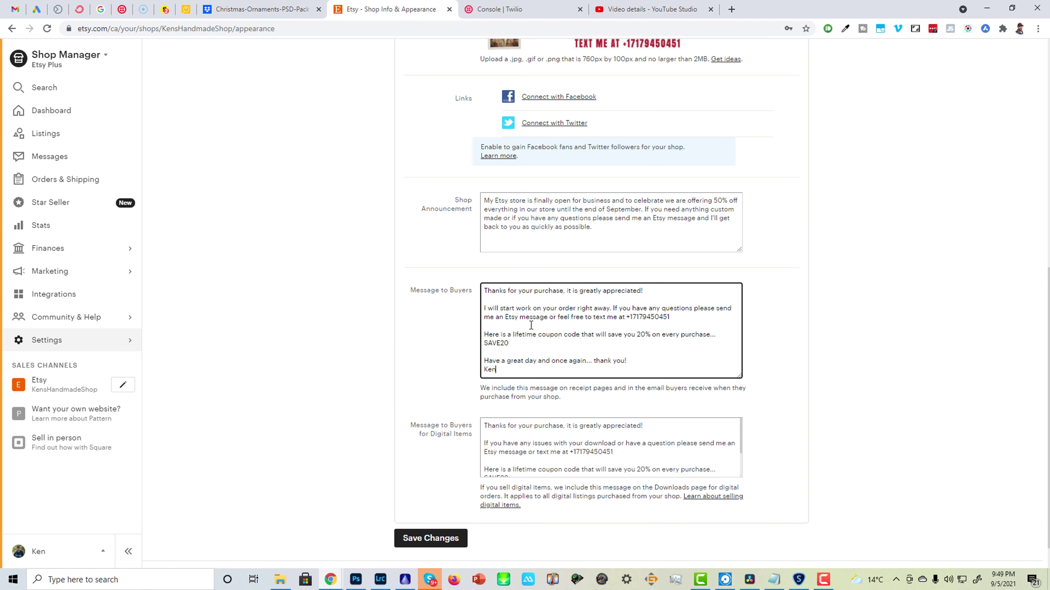
click(433, 539)
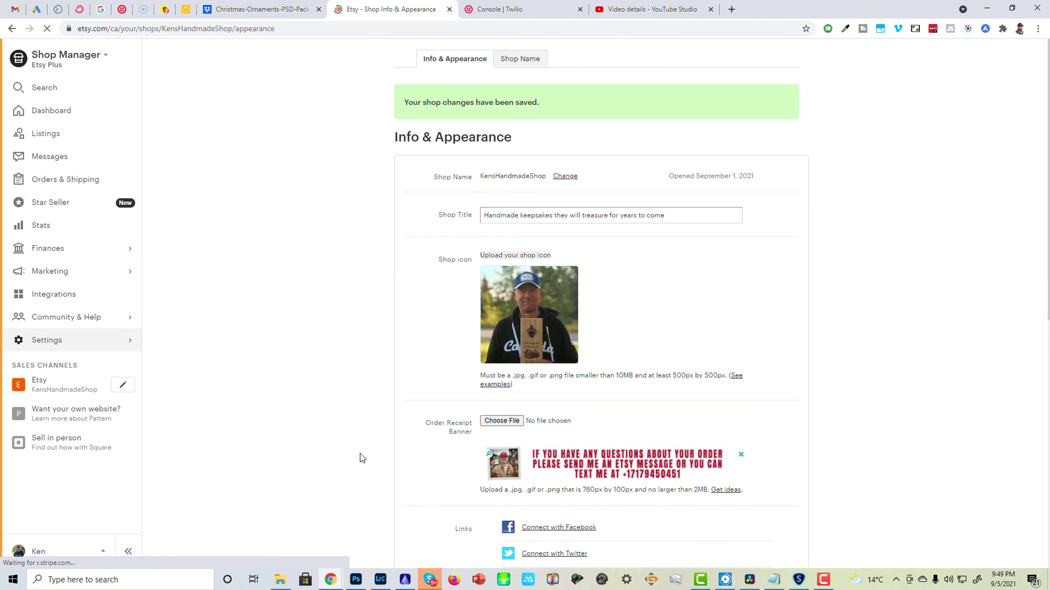
scroll(471, 418, down, 10)
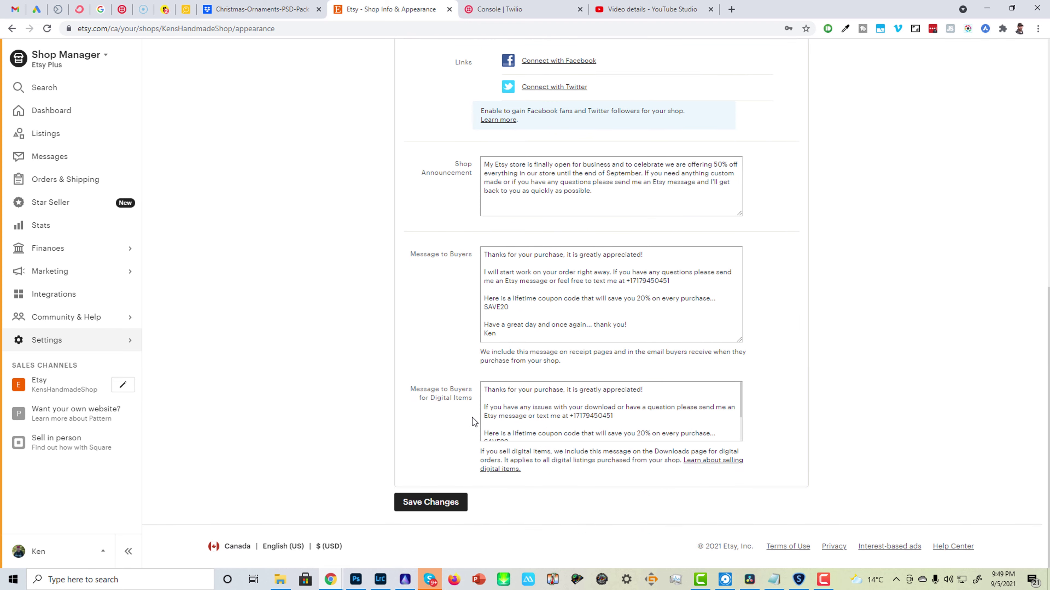
scroll(346, 430, up, 8)
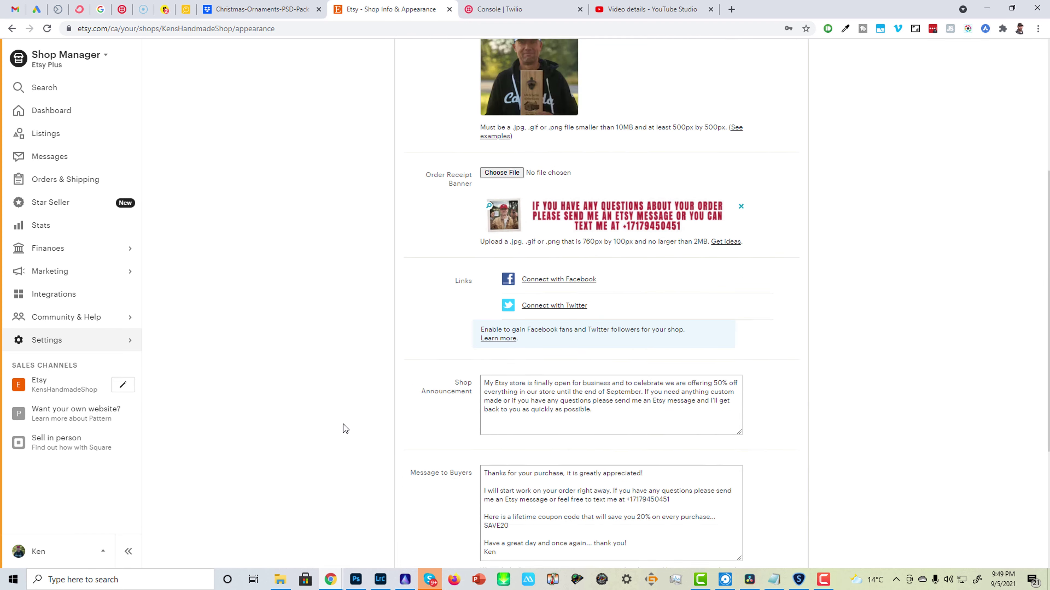
scroll(345, 429, up, 4)
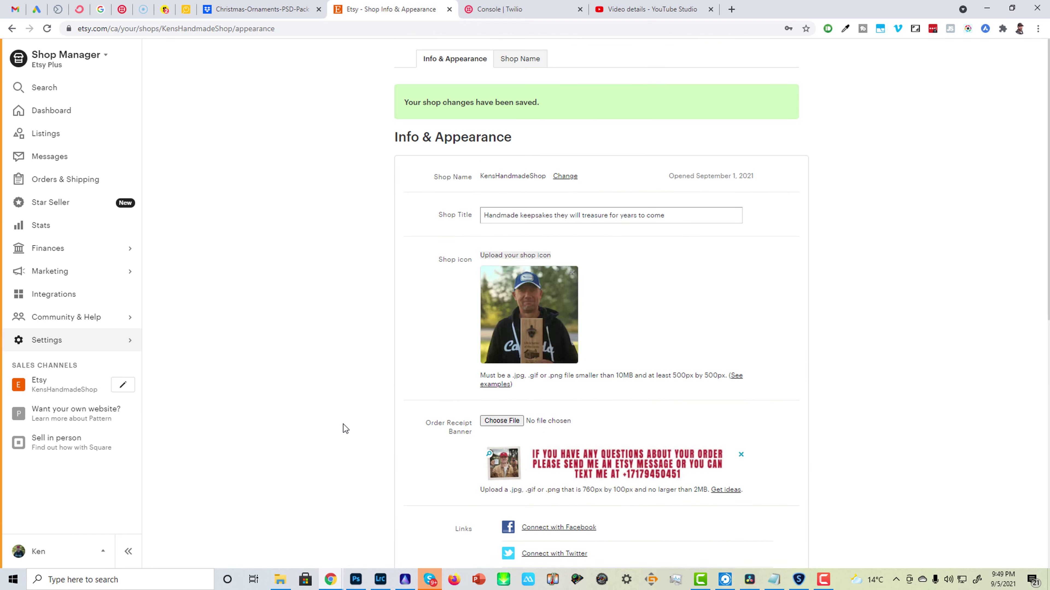
scroll(366, 417, down, 10)
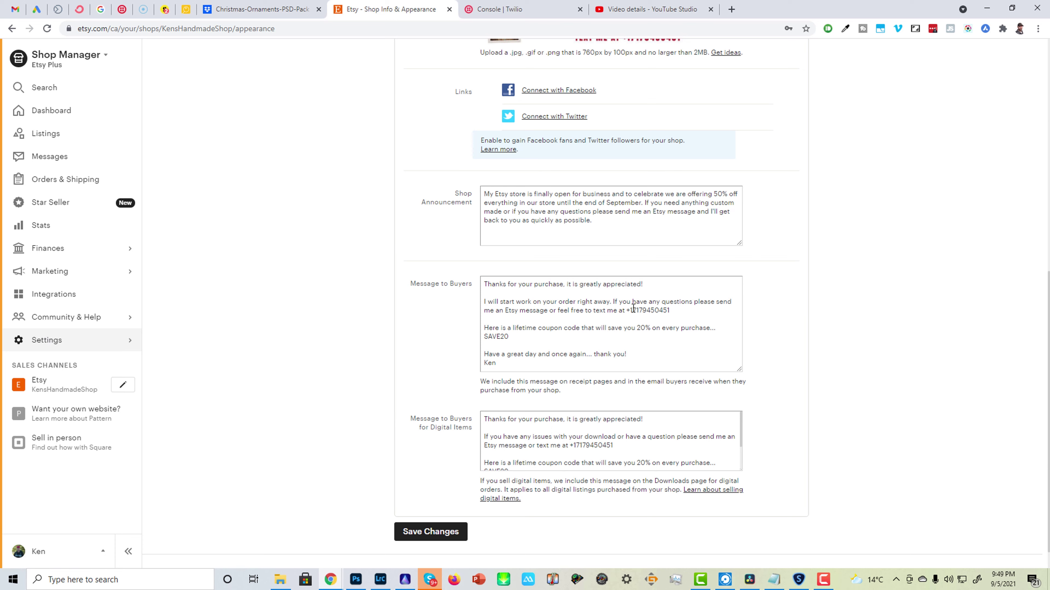
- Switch to the Twilio console and open the Send an SMS page among its messaging try-out options
click(510, 13)
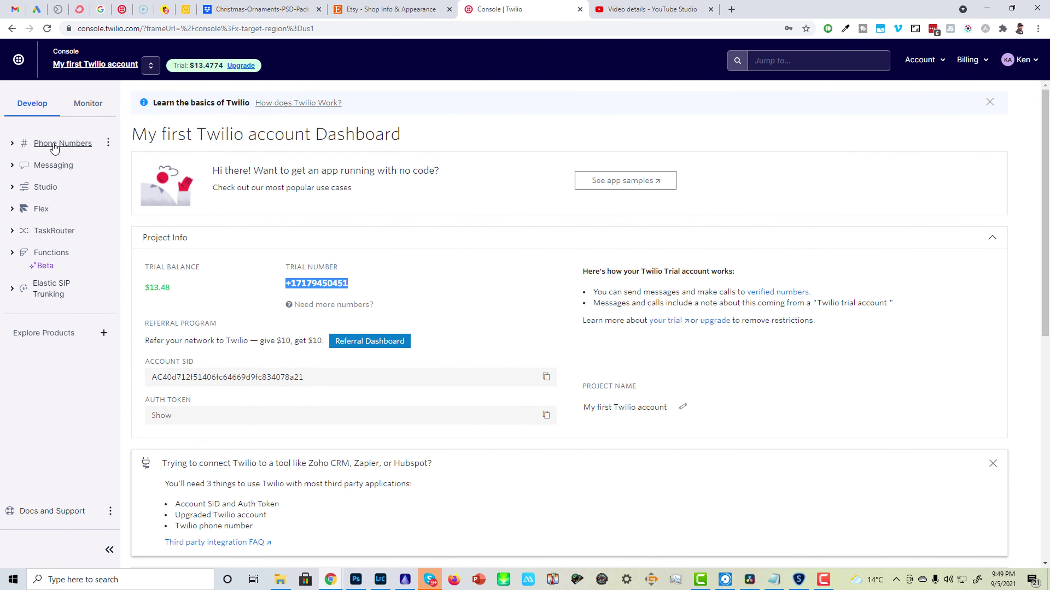
click(12, 145)
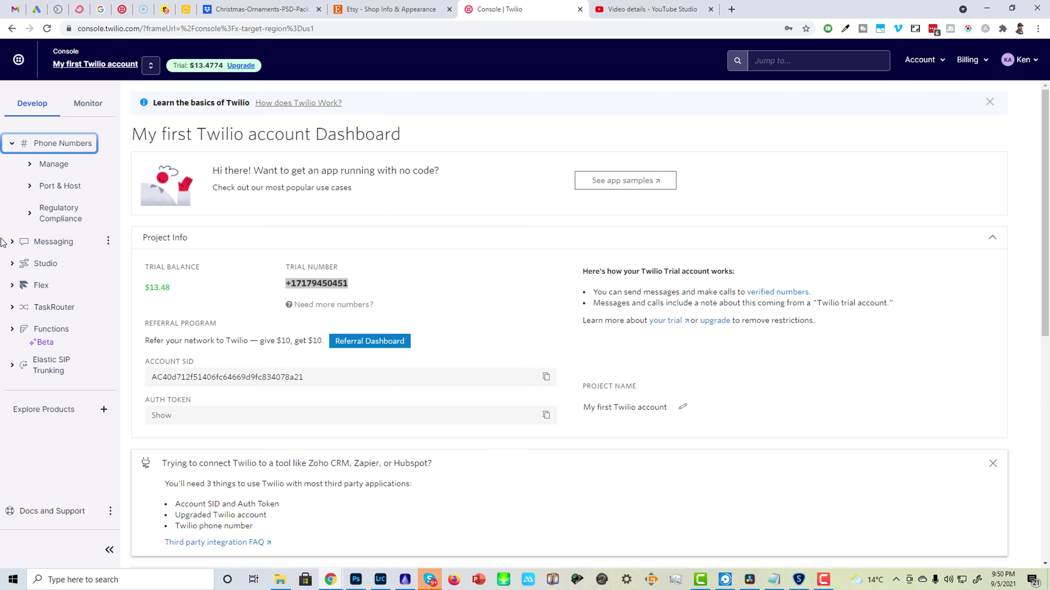
click(12, 243)
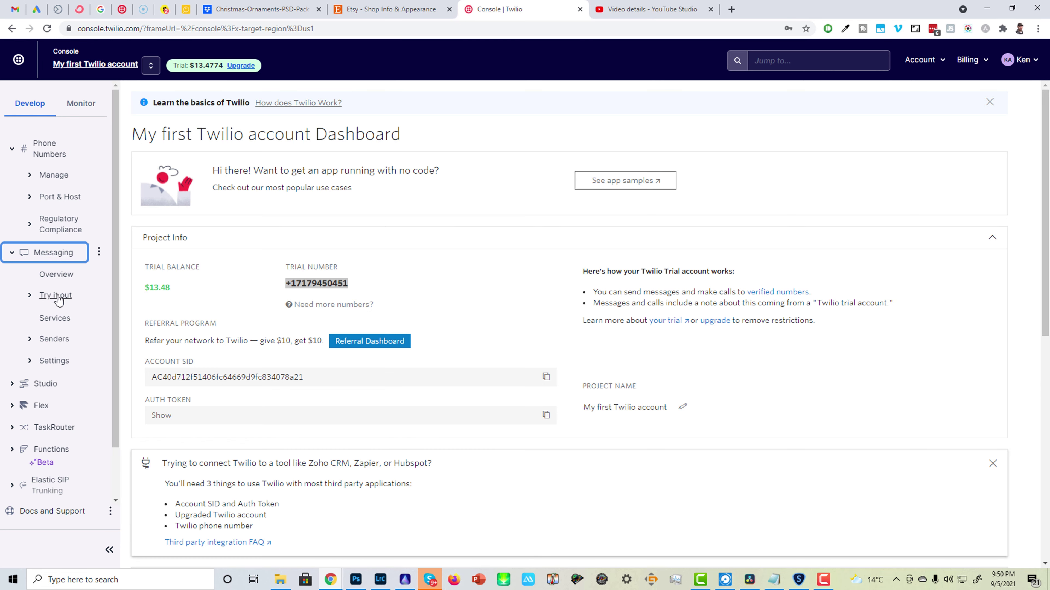
click(53, 296)
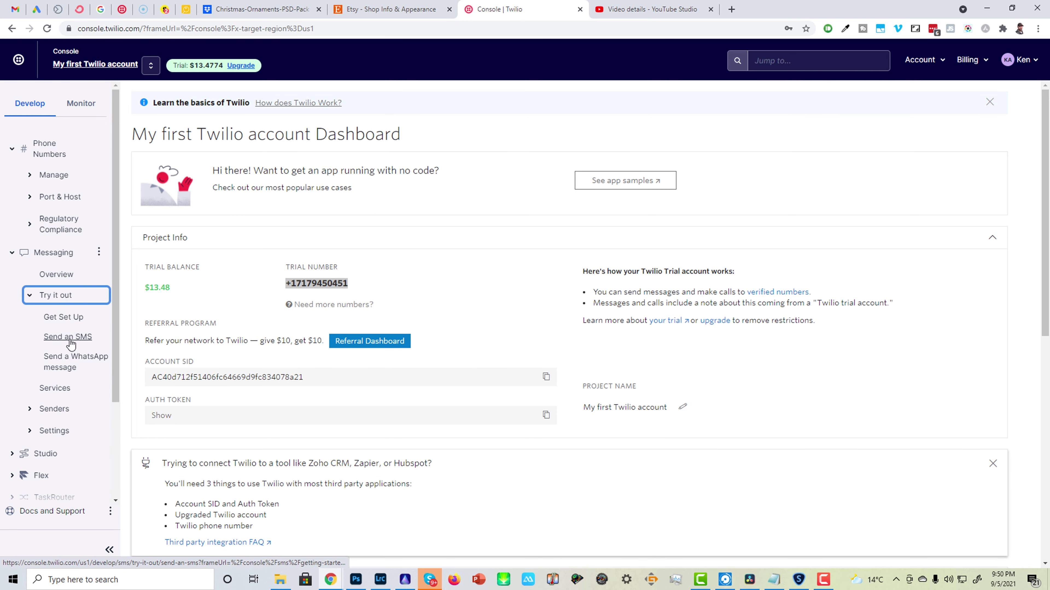
click(67, 337)
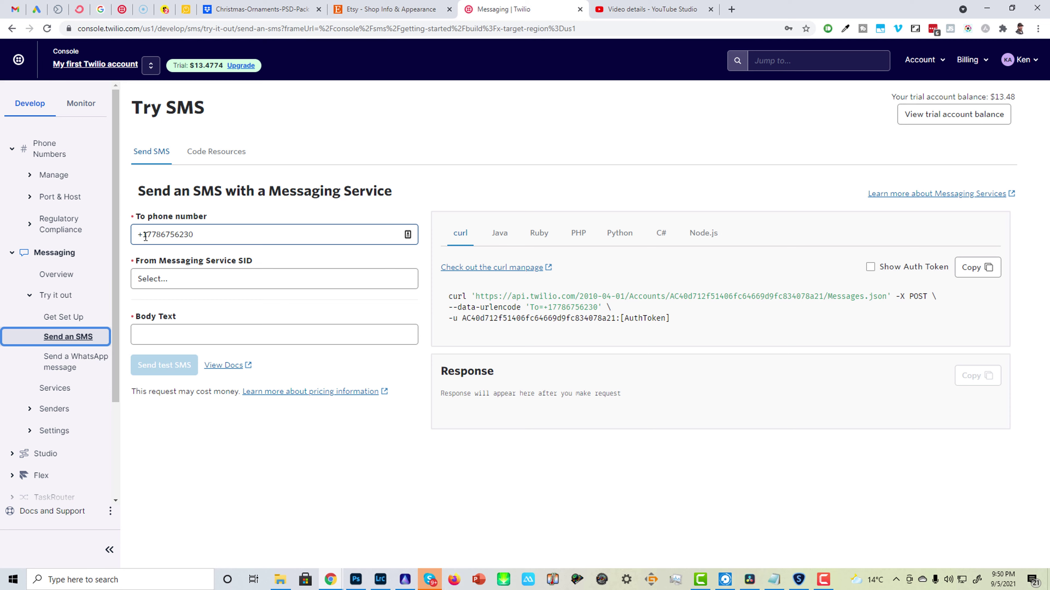
- Select the cell phone messaging service as the SMS sender and fill in the body text "Just doing a quick test"
click(173, 276)
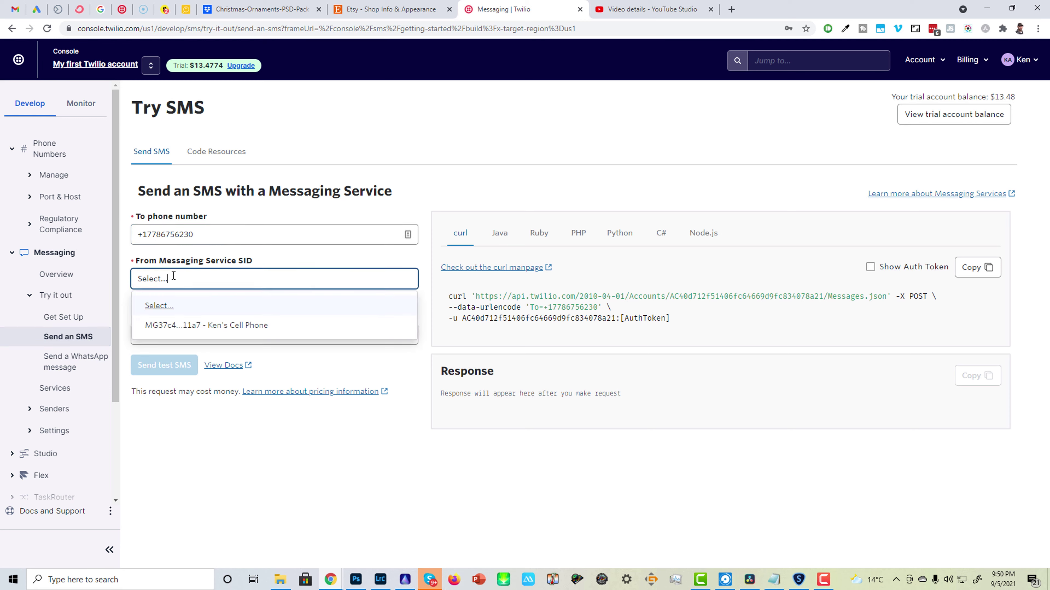
click(163, 316)
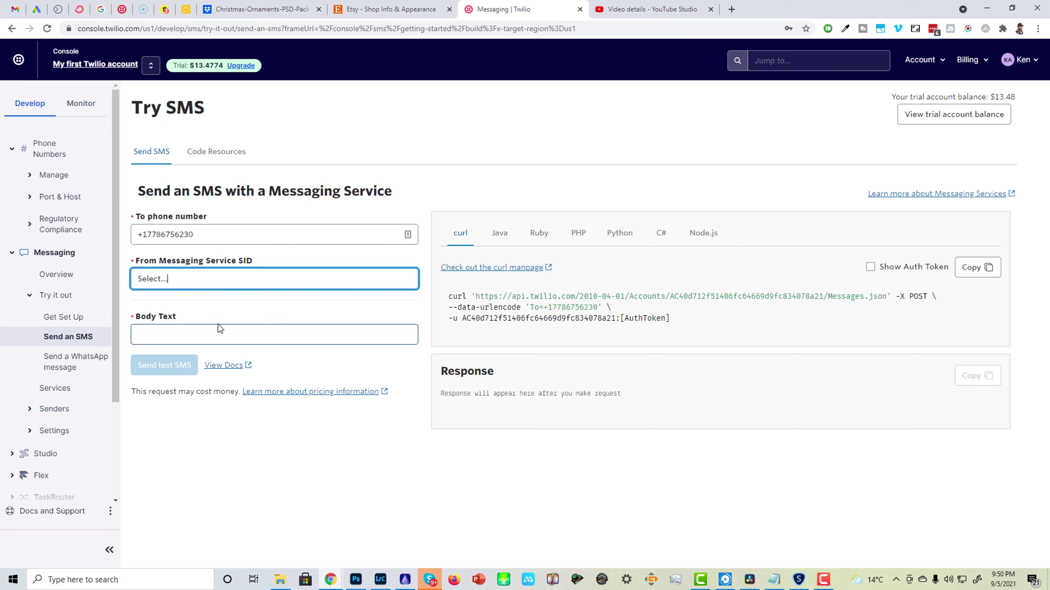
click(166, 330)
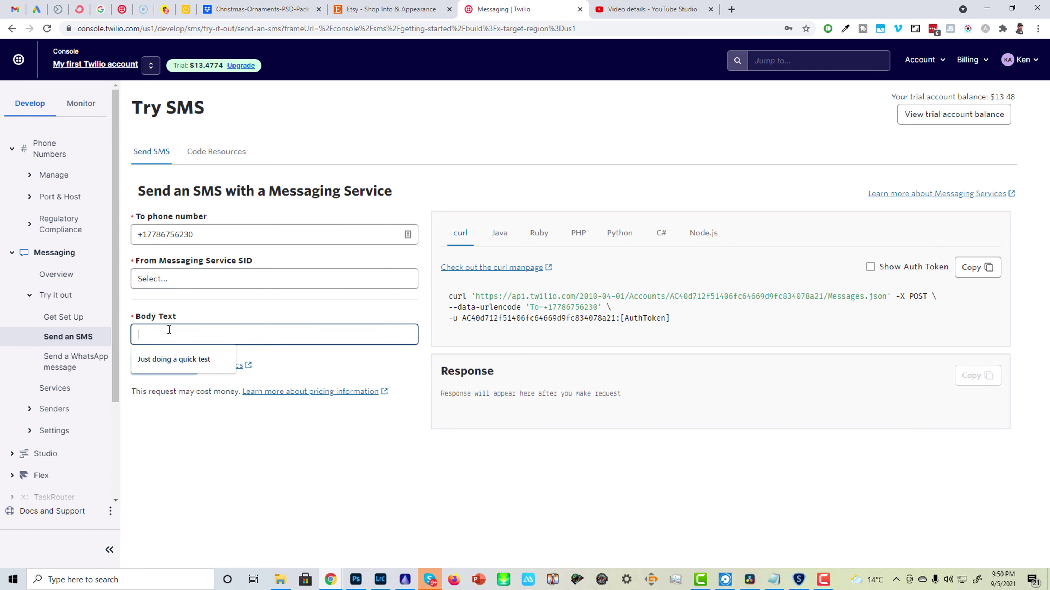
click(165, 280)
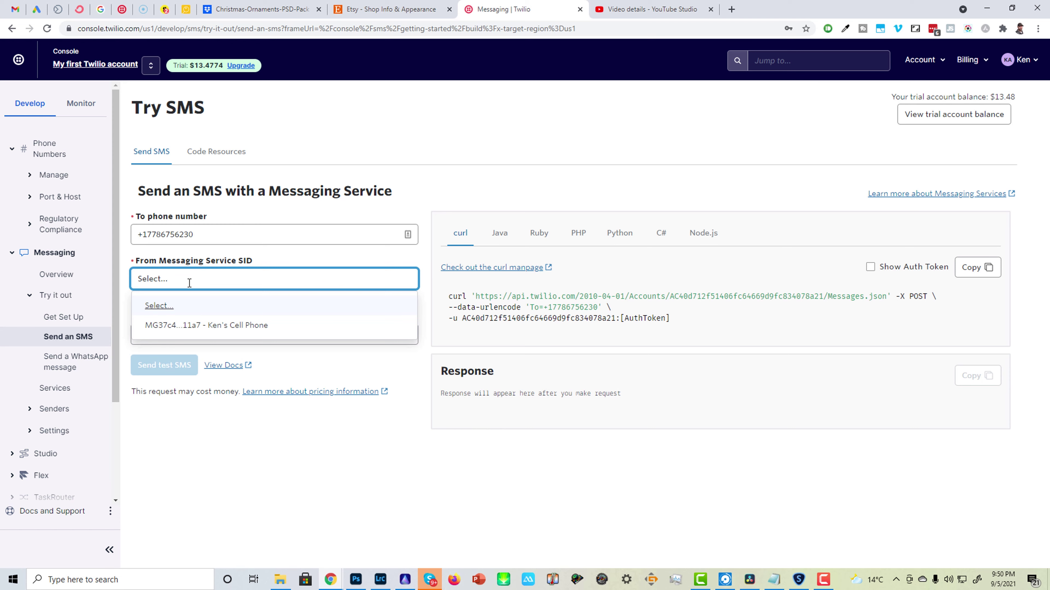
click(189, 328)
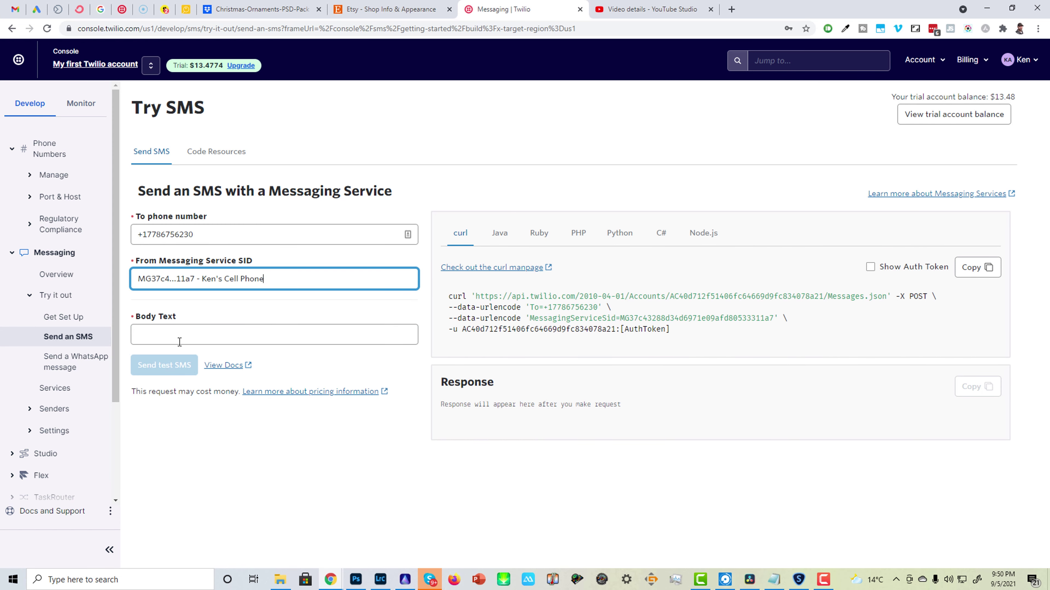
click(173, 333)
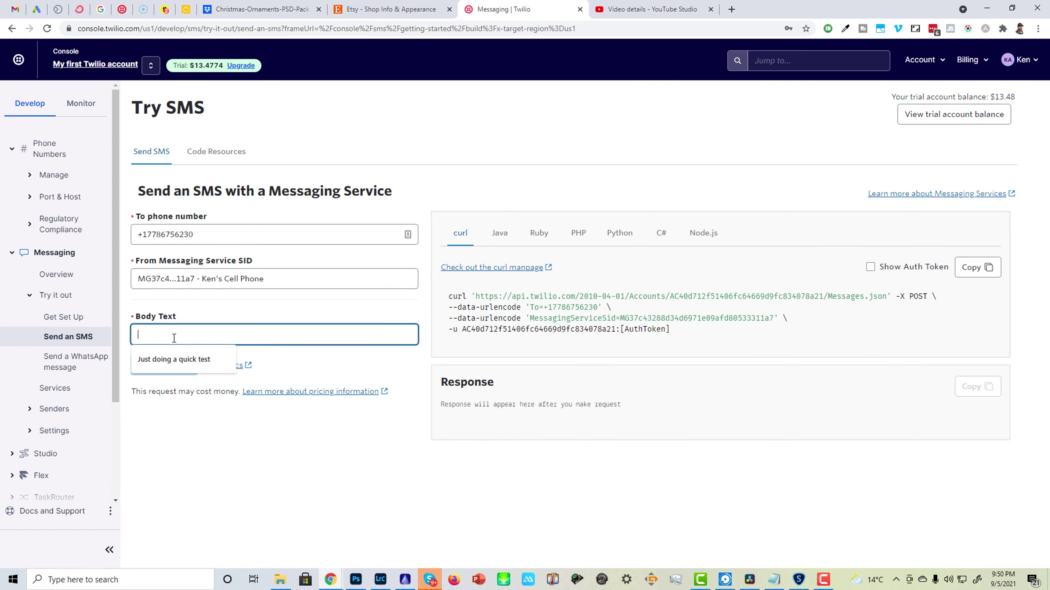
click(182, 365)
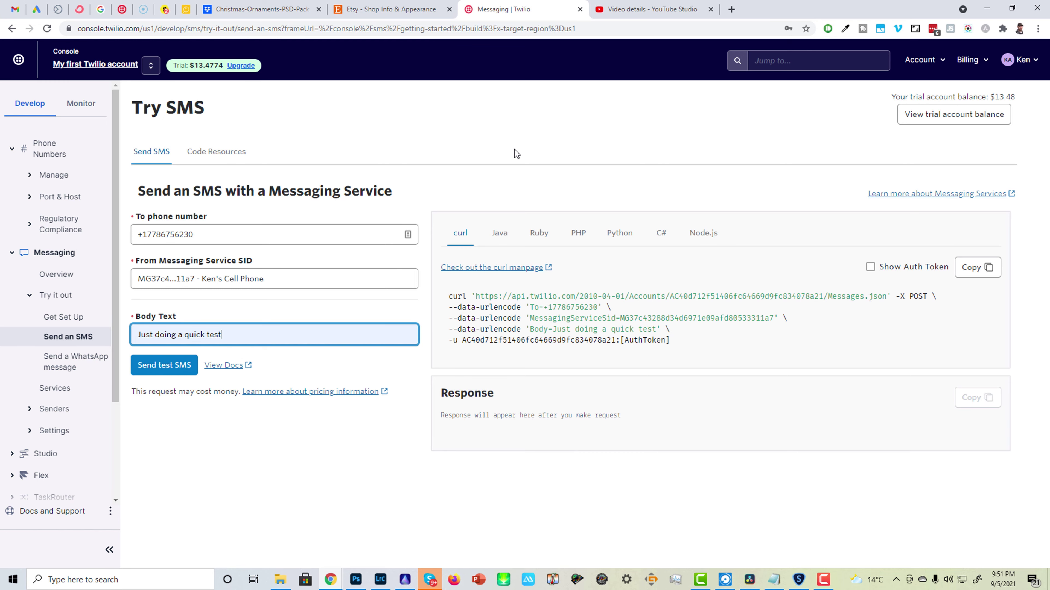
- Switch back to the Etsy shop settings and open the Story page of About your shop
click(389, 10)
scroll(306, 323, up, 5)
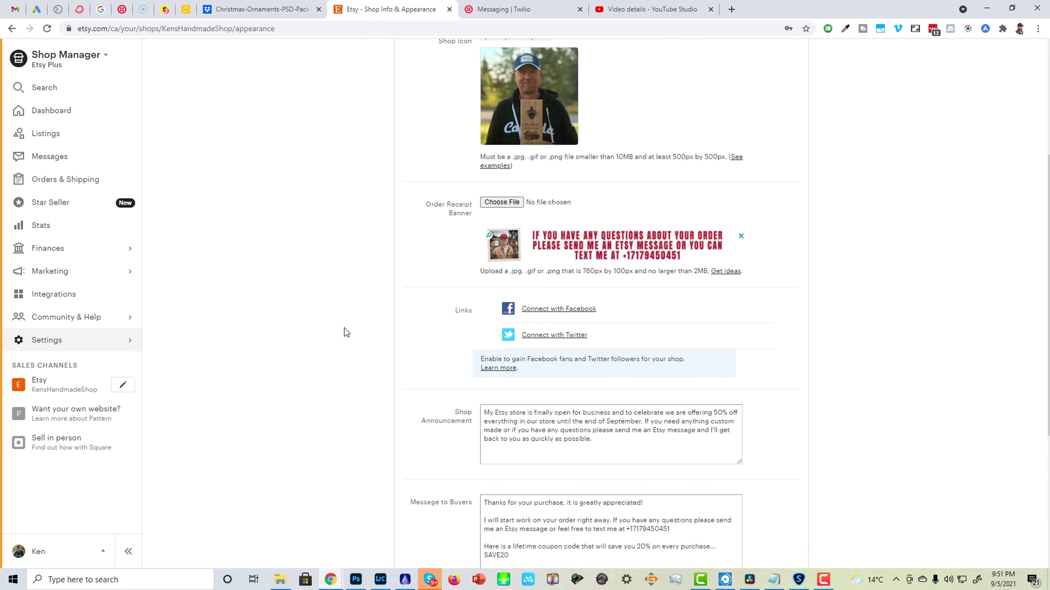
click(54, 342)
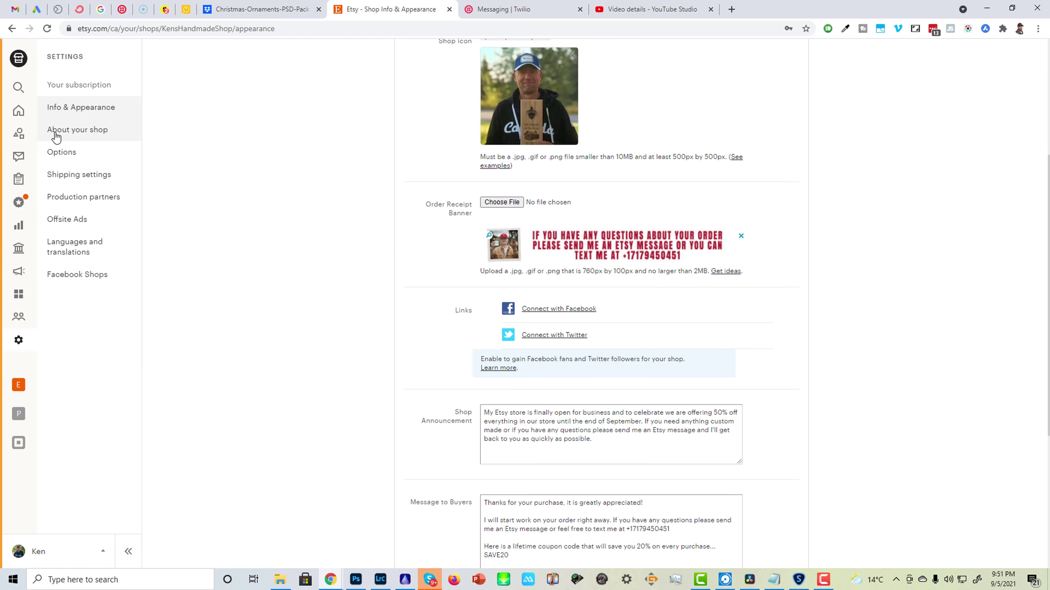
click(69, 133)
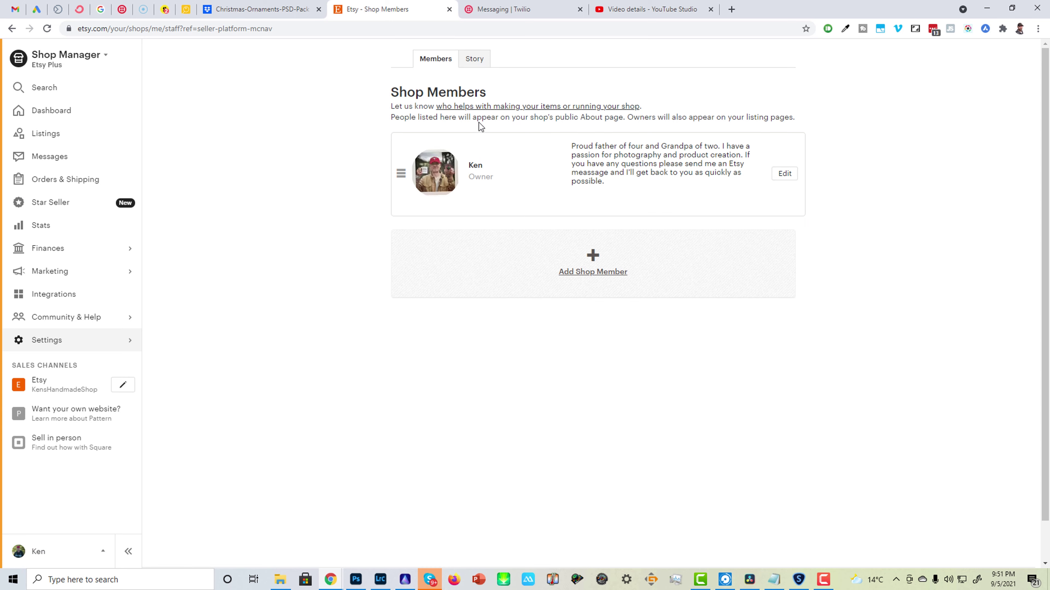
click(471, 61)
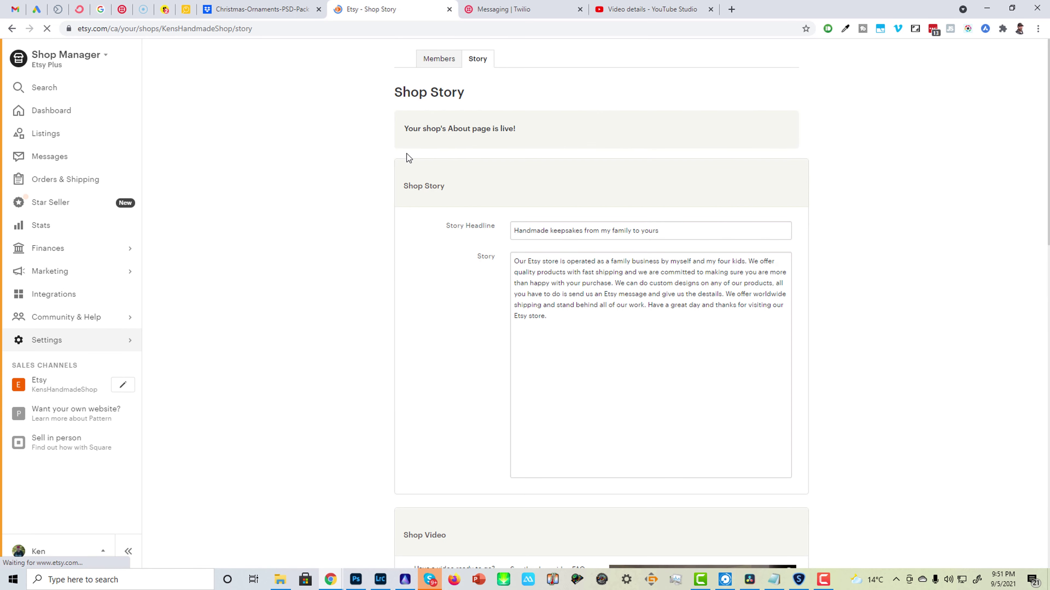
- Look through the shop video, photos and available shop link types, and save the shop story
scroll(468, 308, down, 15)
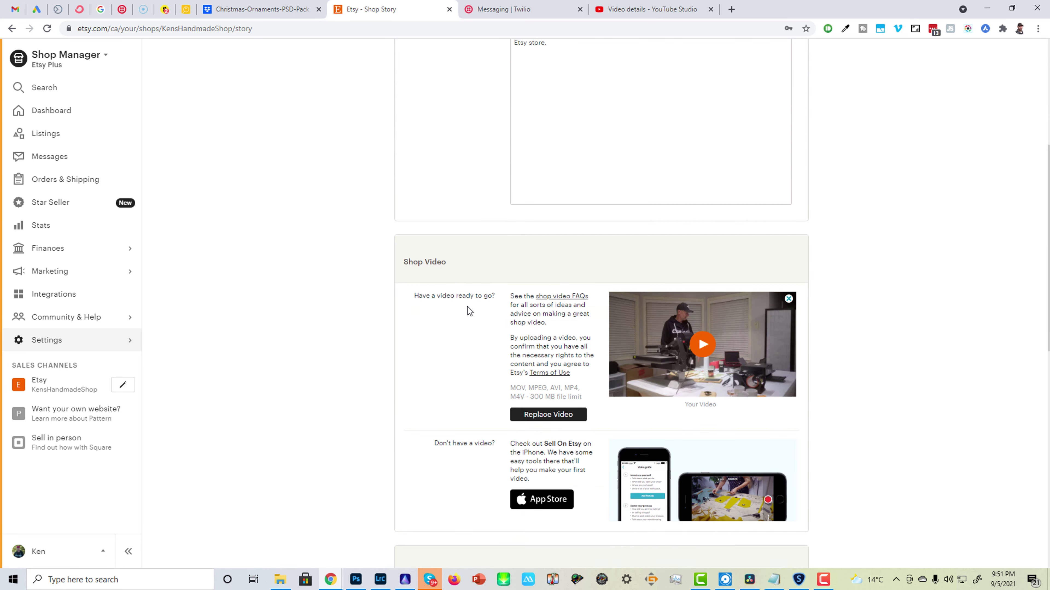
scroll(463, 314, down, 1)
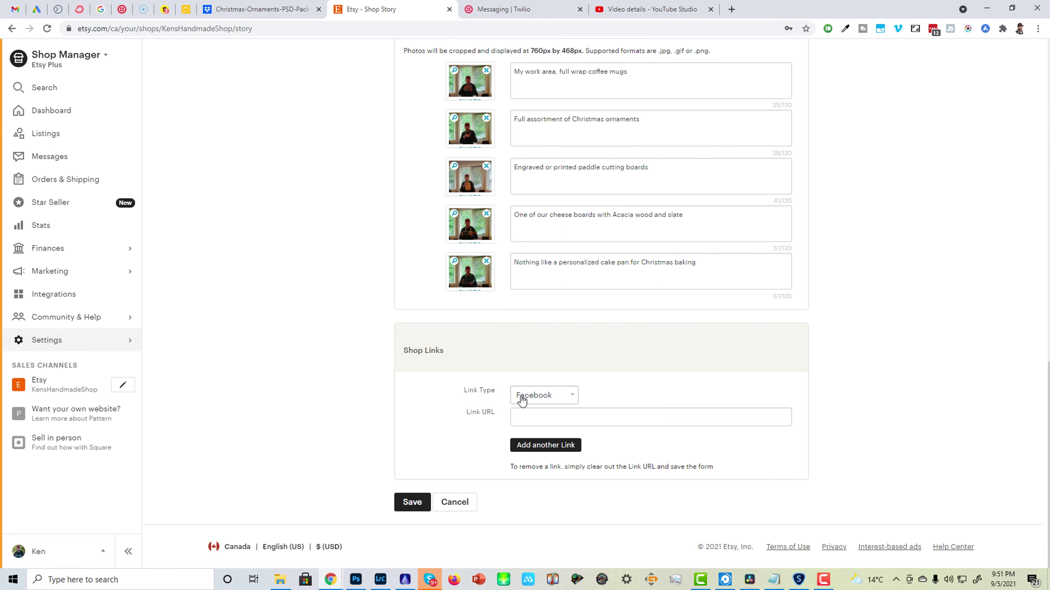
click(564, 397)
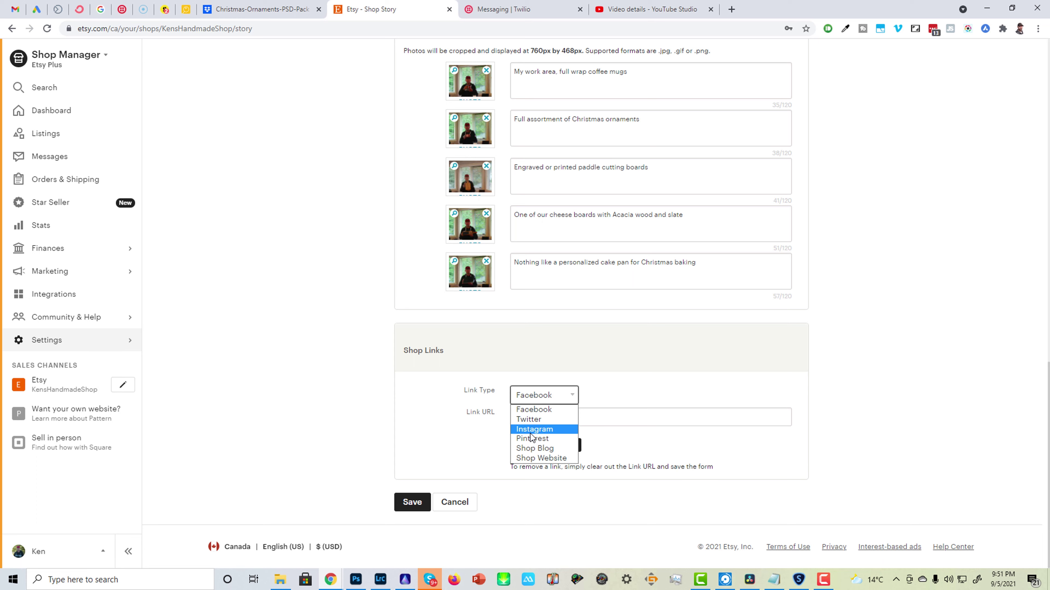
click(438, 502)
click(409, 502)
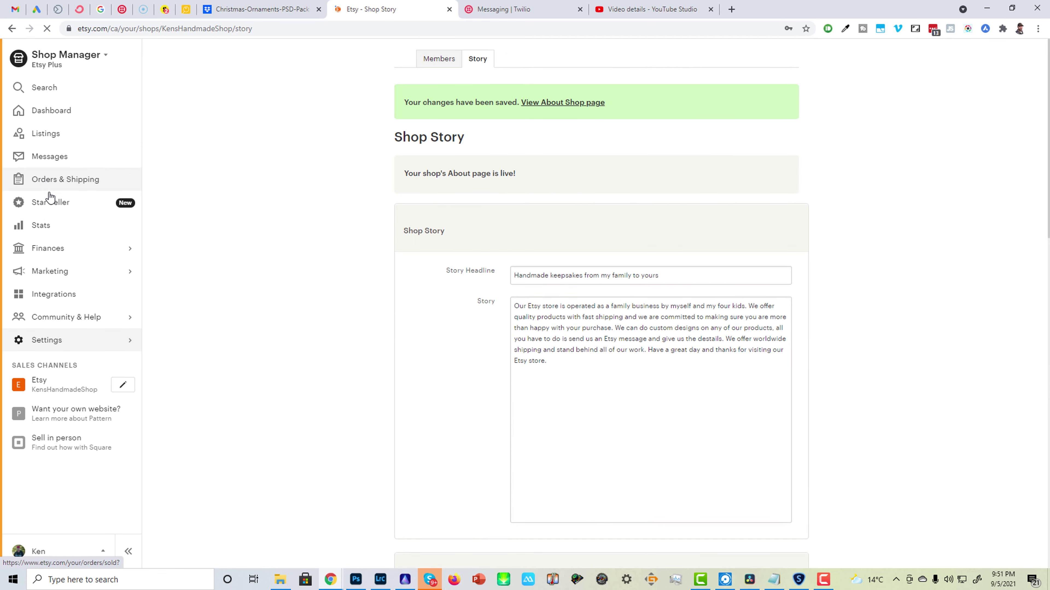
- Open the shop's Options settings and enable Rearrange Your Shop custom sorting and Custom order requests
click(49, 336)
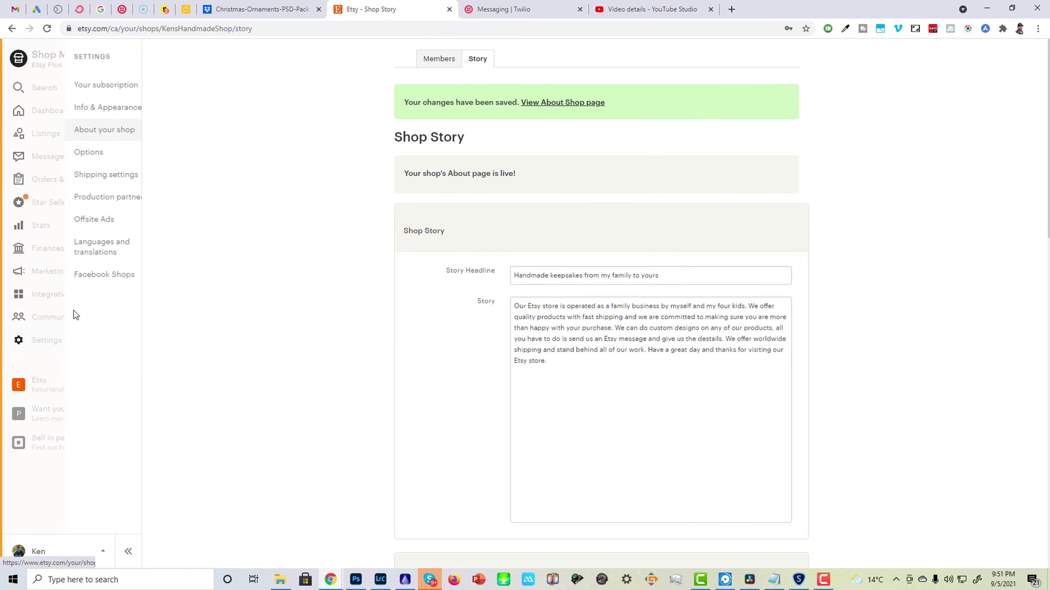
click(68, 153)
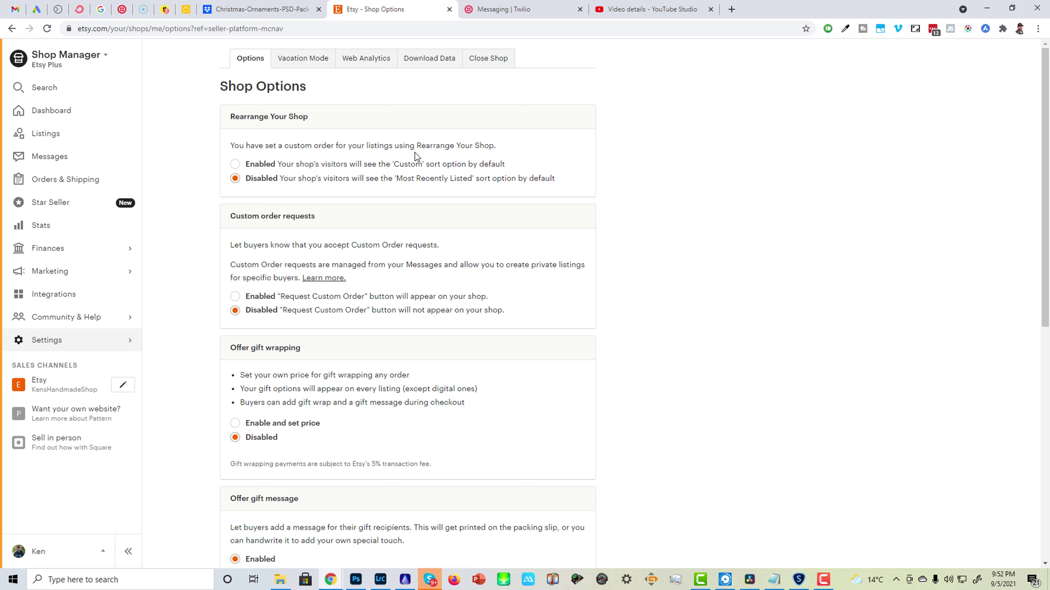
click(236, 165)
click(235, 296)
- Review the gift wrapping, gift message, listing translation, sold listings and timezone options, and save the shop options
scroll(267, 351, down, 2)
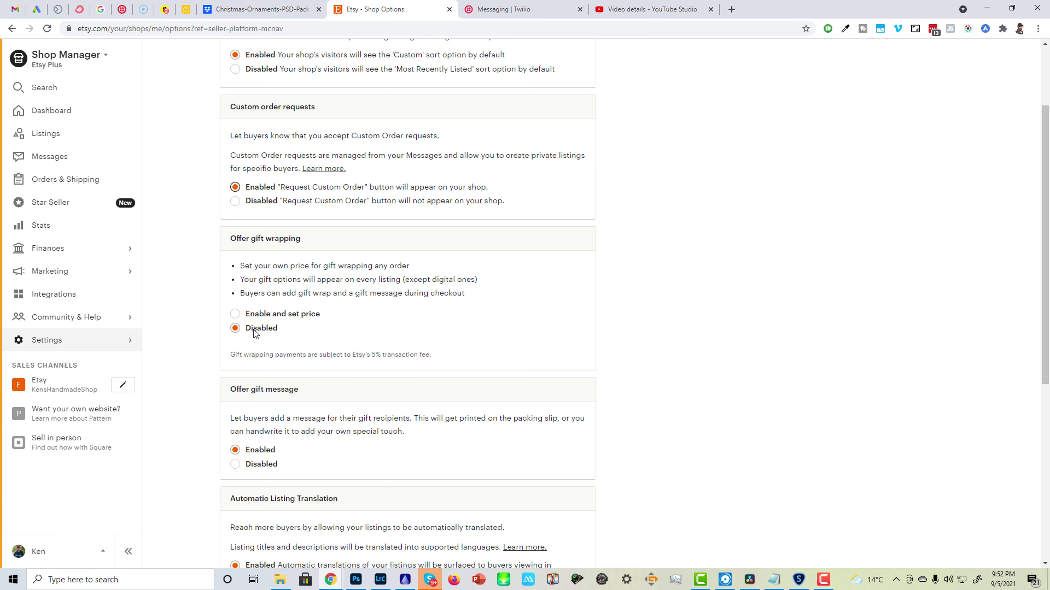
scroll(367, 336, down, 2)
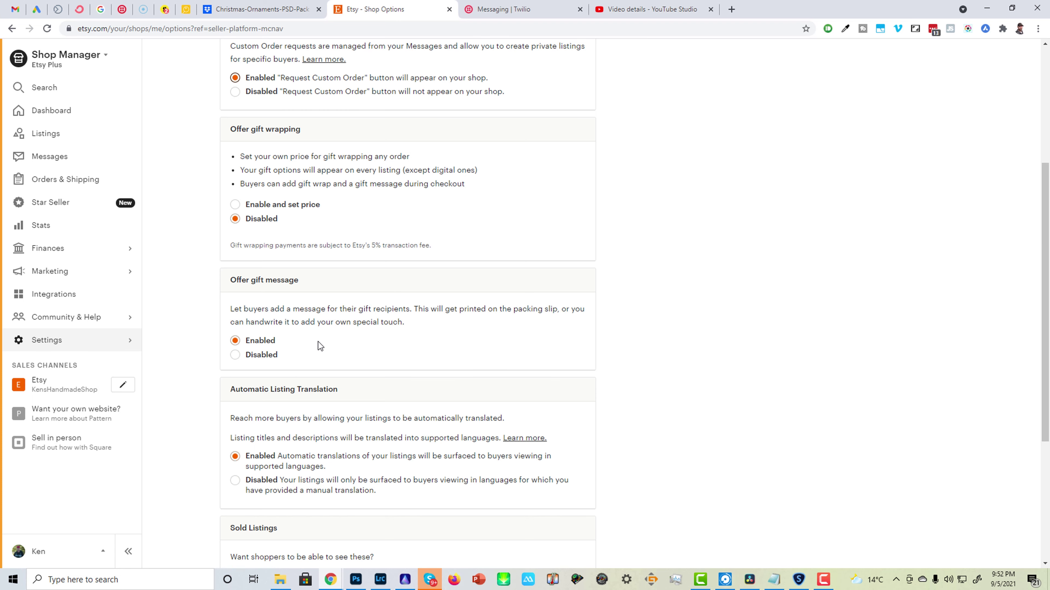
scroll(350, 377, down, 3)
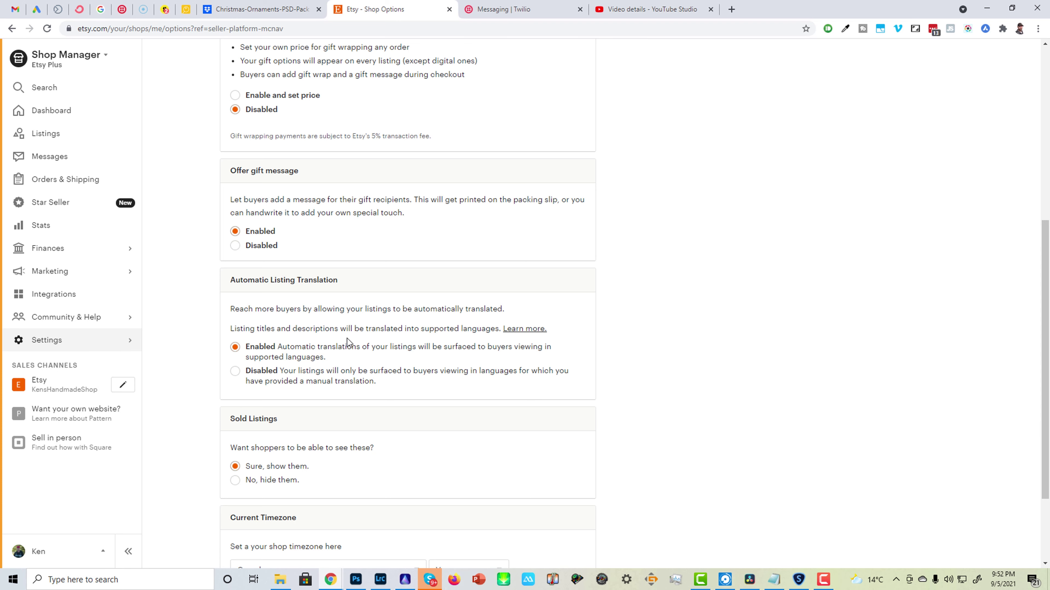
scroll(347, 342, down, 2)
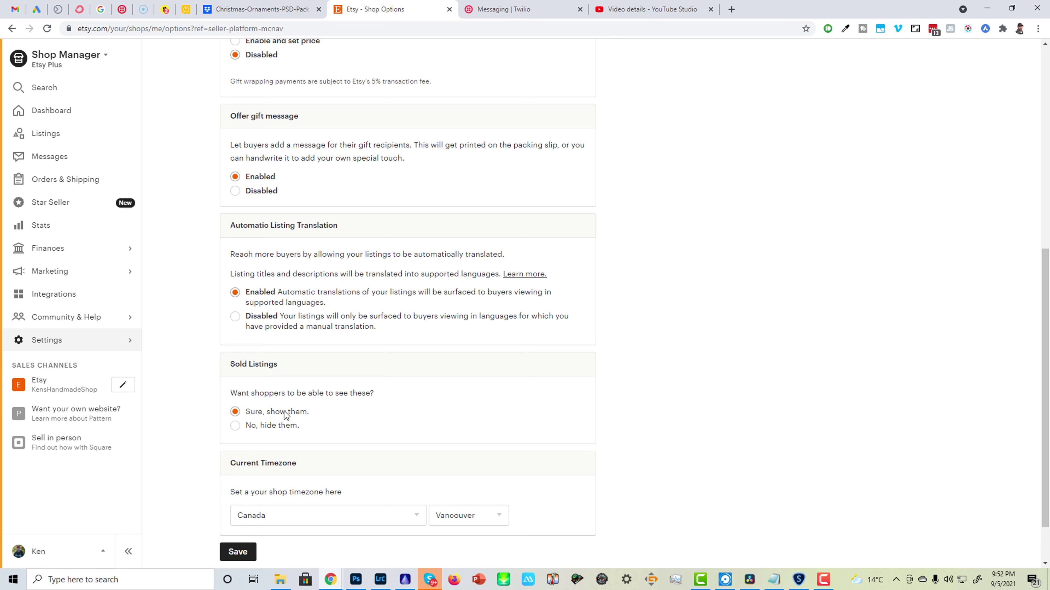
scroll(256, 452, down, 1)
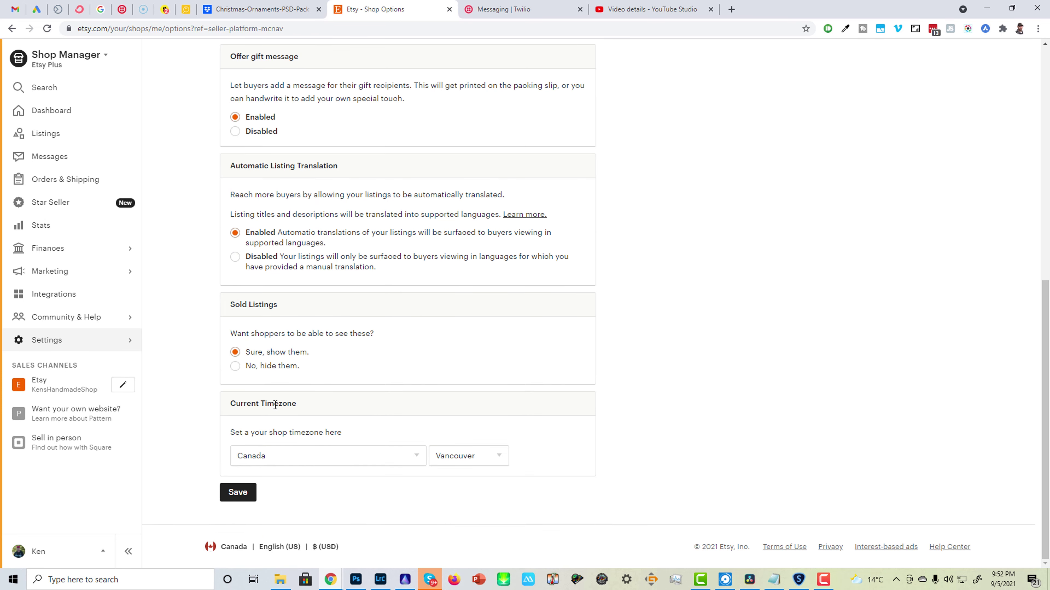
click(237, 486)
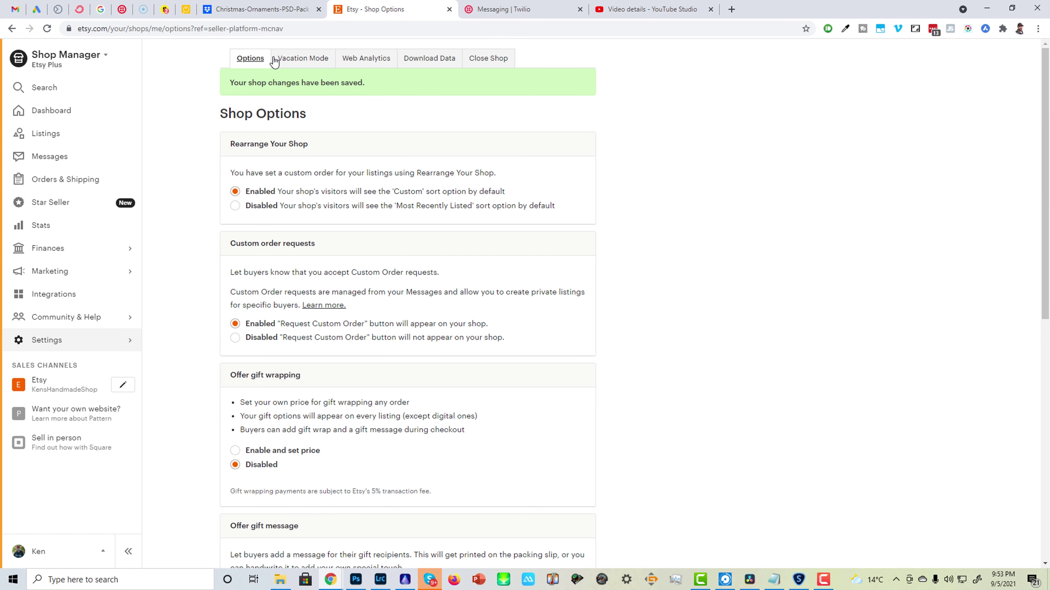
- Examine the Vacation Mode settings with their announcement and auto-reply fields, and view the Web Analytics page
click(298, 62)
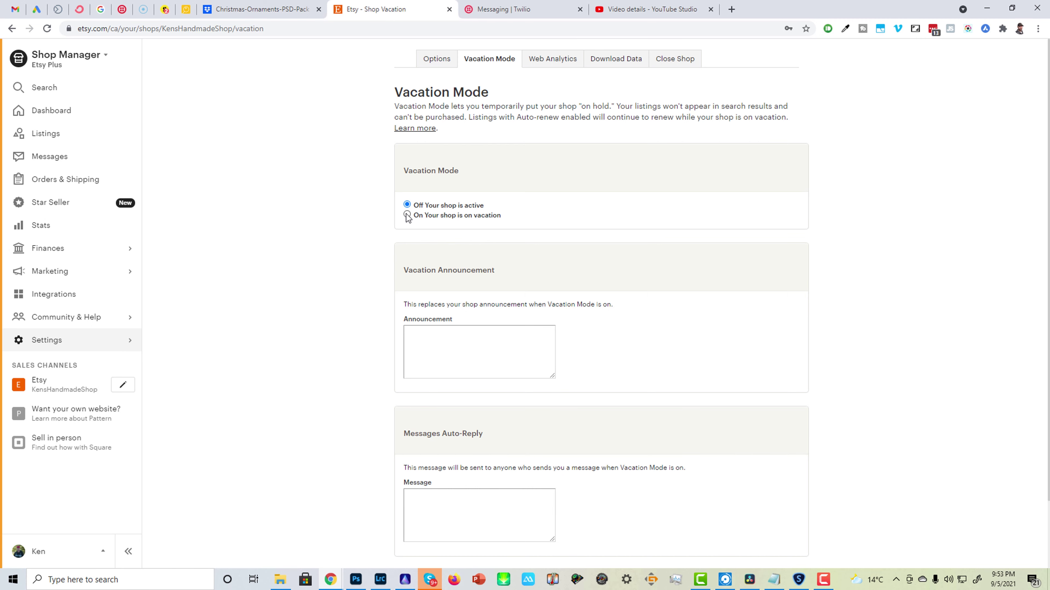
scroll(458, 288, down, 1)
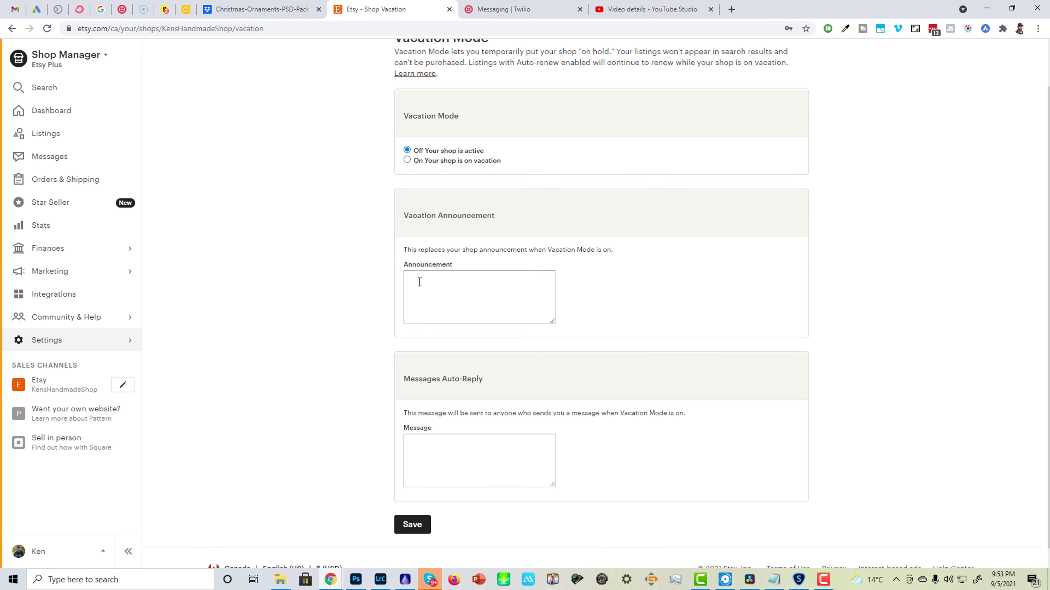
scroll(445, 315, down, 1)
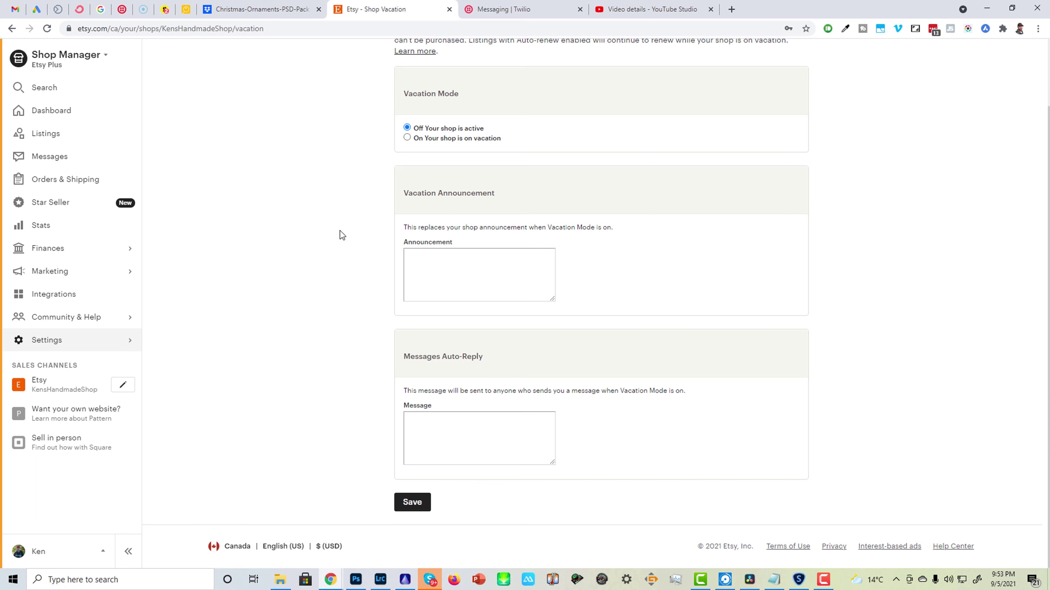
scroll(326, 237, up, 2)
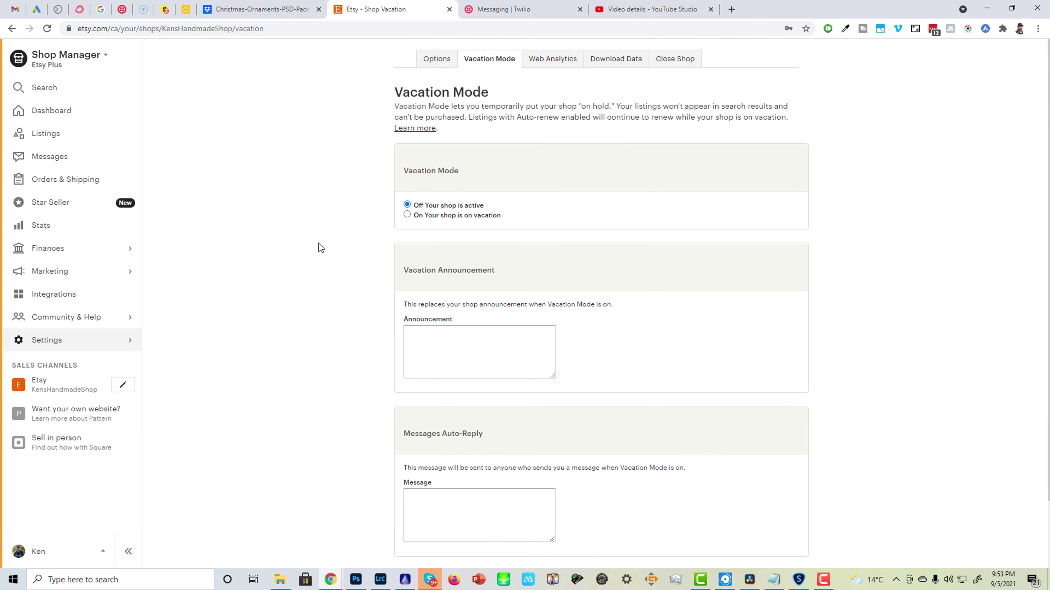
click(553, 59)
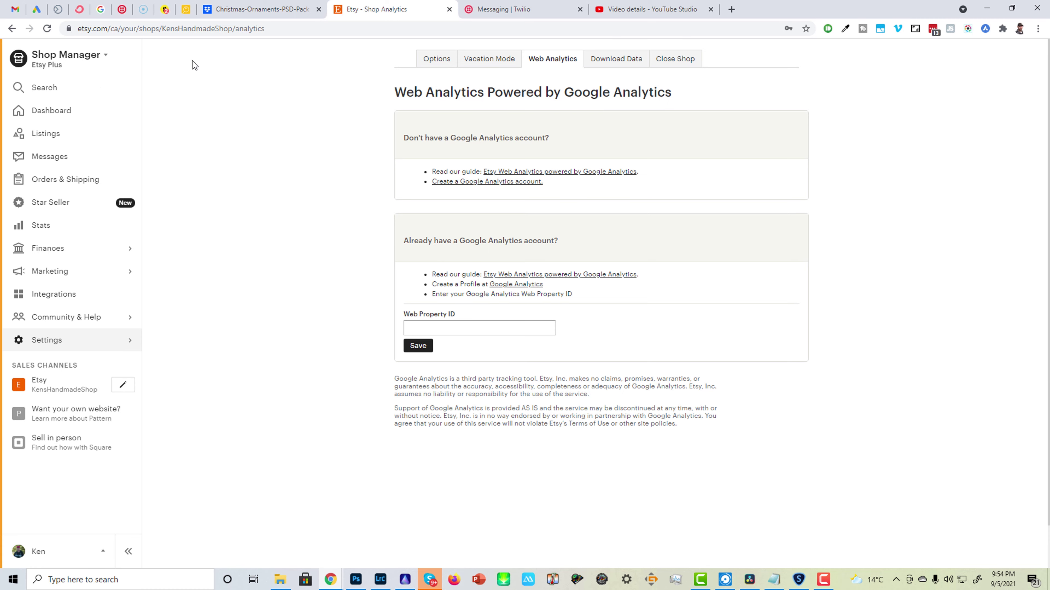
- Examine the Download Data page, including the order CSV types and the shop settings and reviews downloads
click(611, 63)
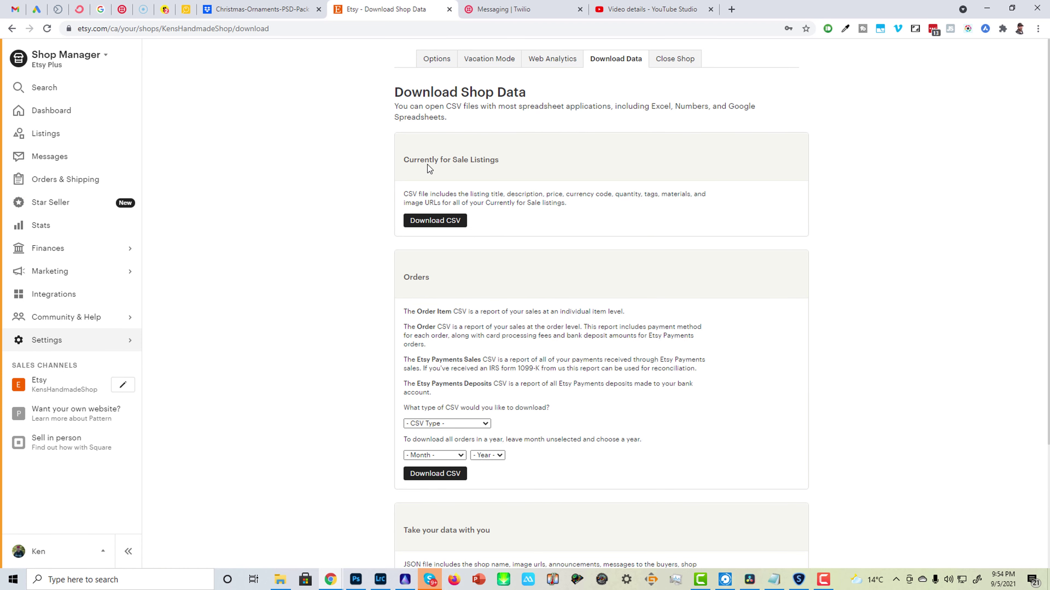
scroll(492, 186, down, 1)
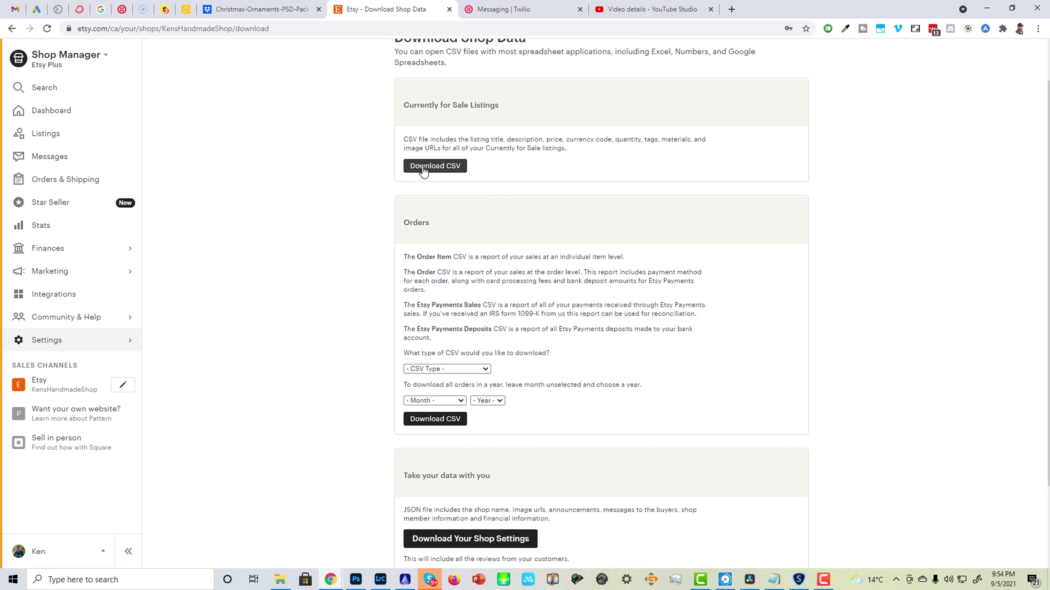
scroll(503, 291, down, 2)
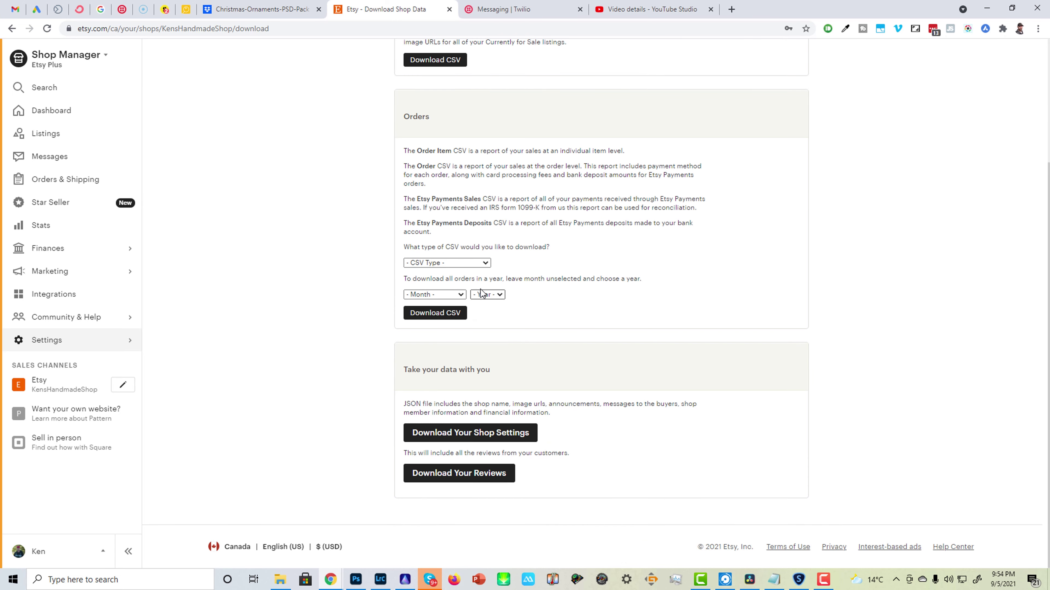
click(484, 263)
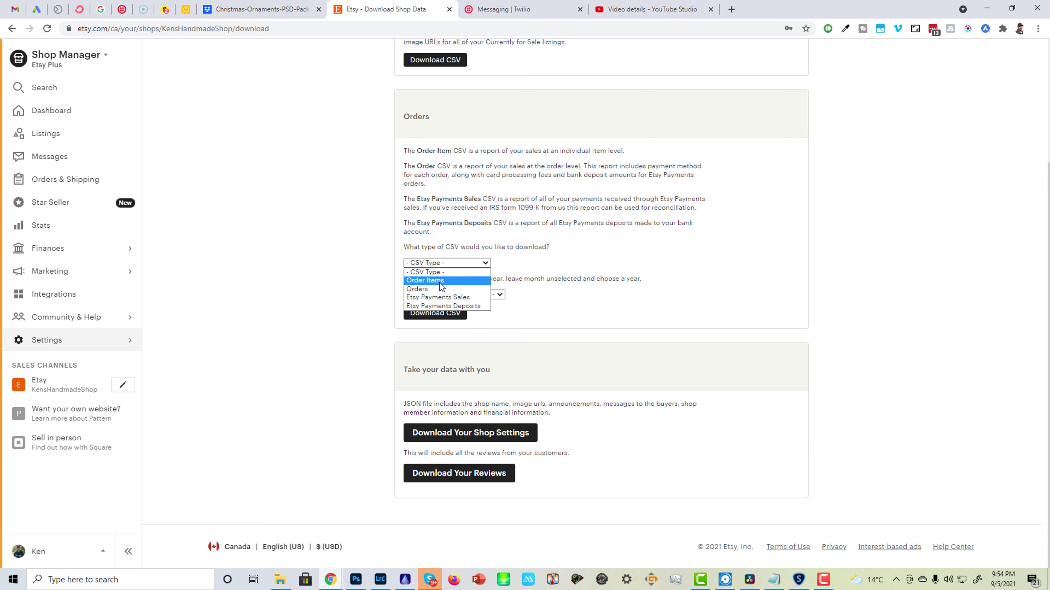
click(698, 299)
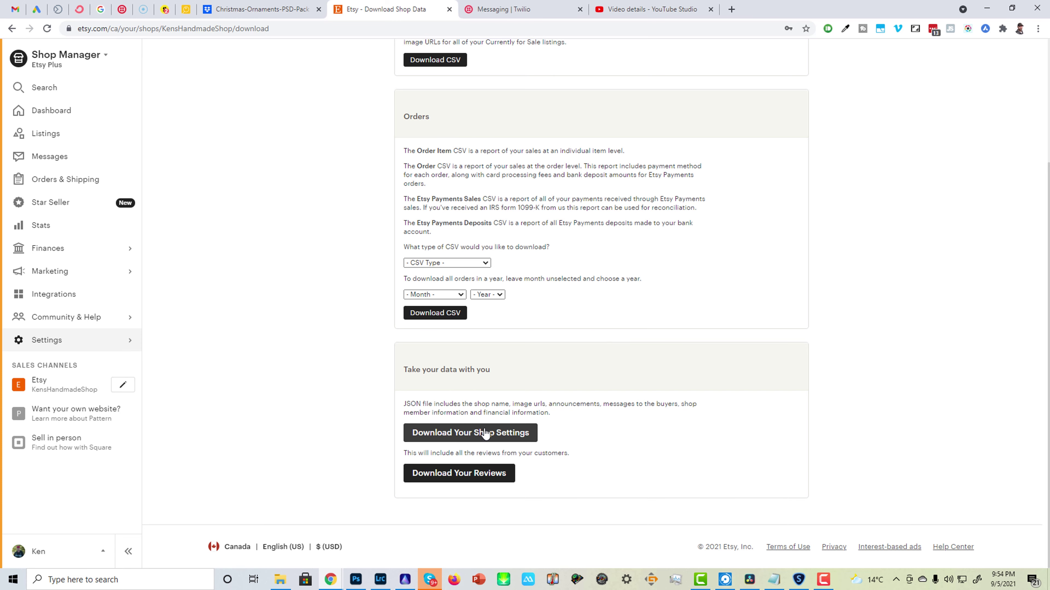
scroll(491, 423, up, 3)
scroll(491, 422, down, 1)
scroll(485, 445, down, 1)
scroll(542, 370, up, 4)
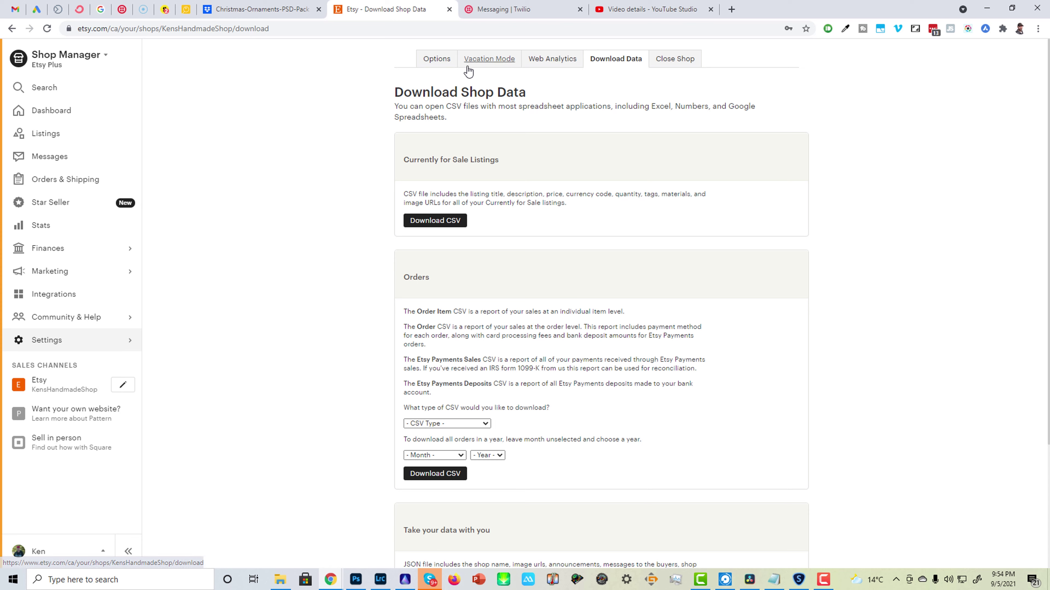
- Open the Shipping settings and start a new shipping profile, keeping shipping prices on "Calculate them for me (Recommended)"
click(49, 341)
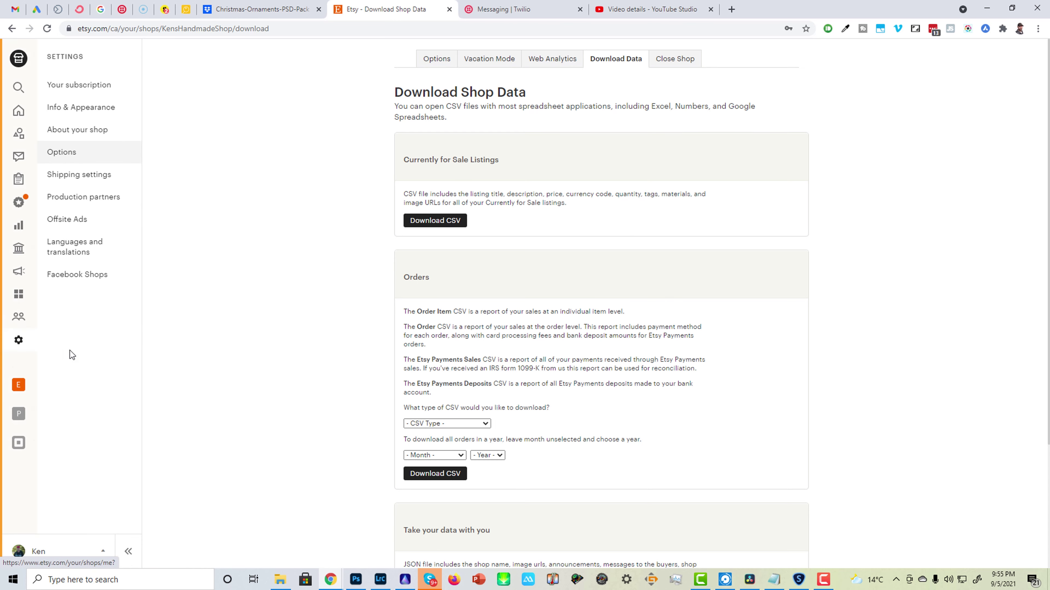
click(60, 181)
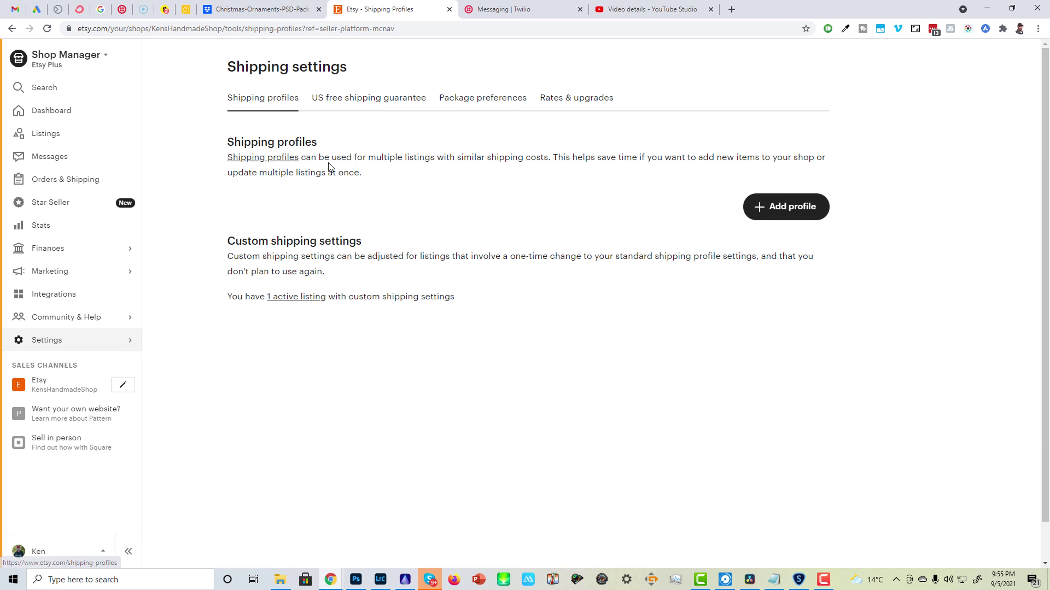
click(781, 211)
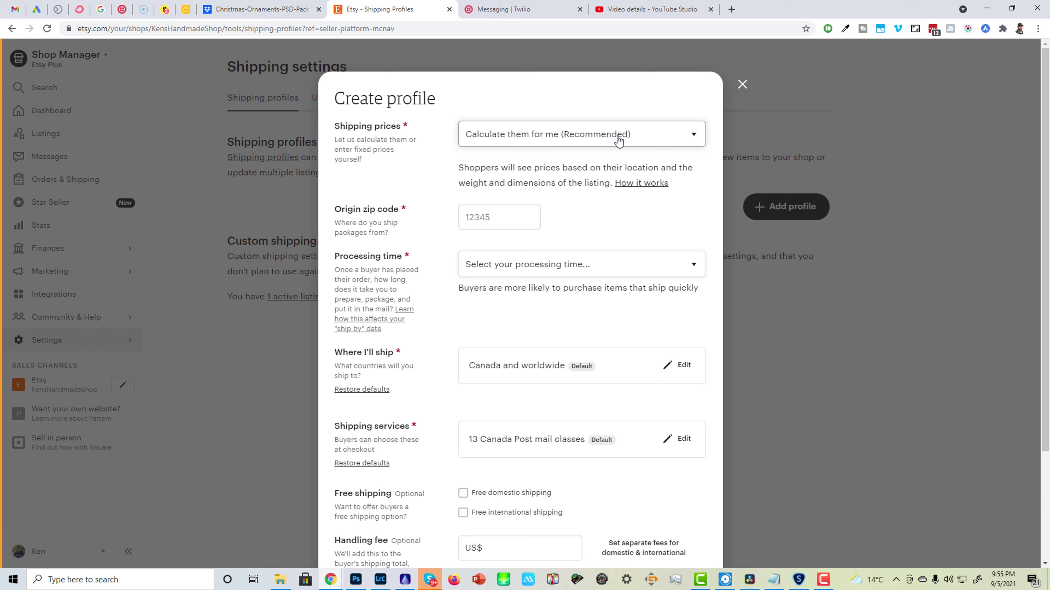
click(575, 137)
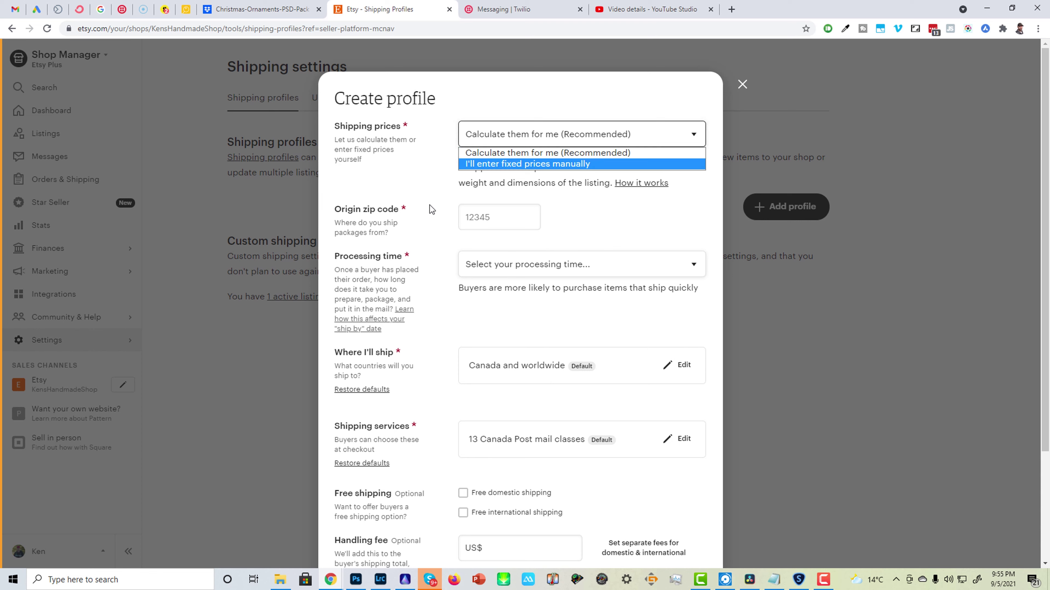
click(422, 182)
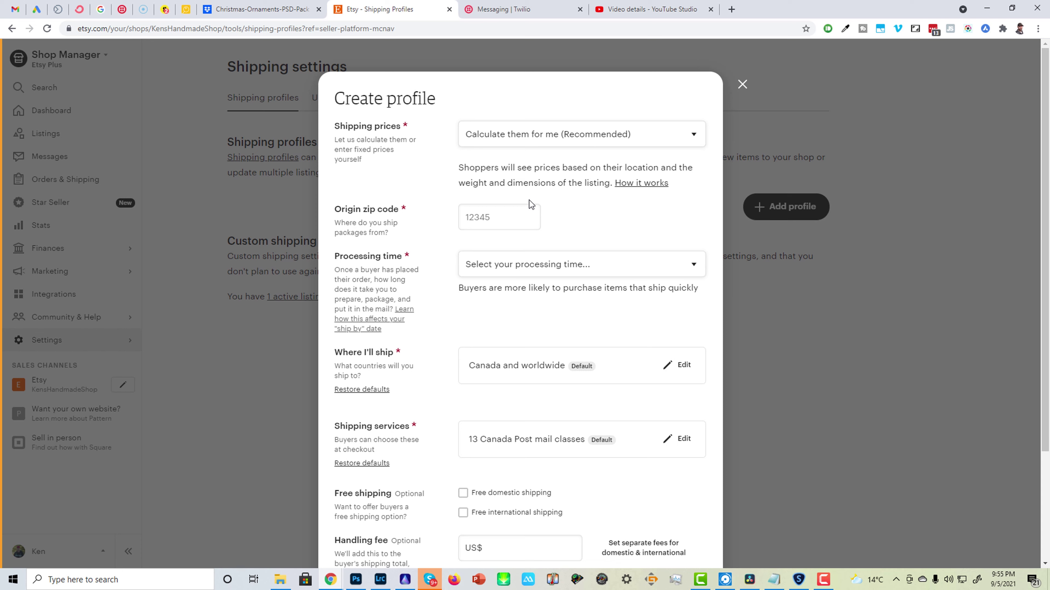
- Fill in the shipping profile's origin postal code and set its processing time to 5-7 business days
click(485, 217)
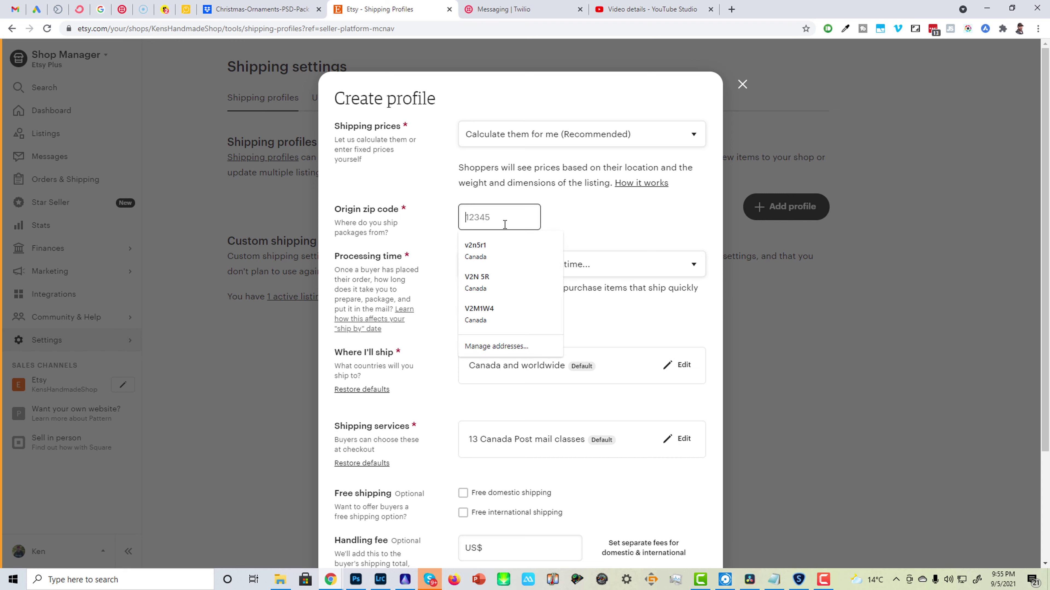
click(480, 247)
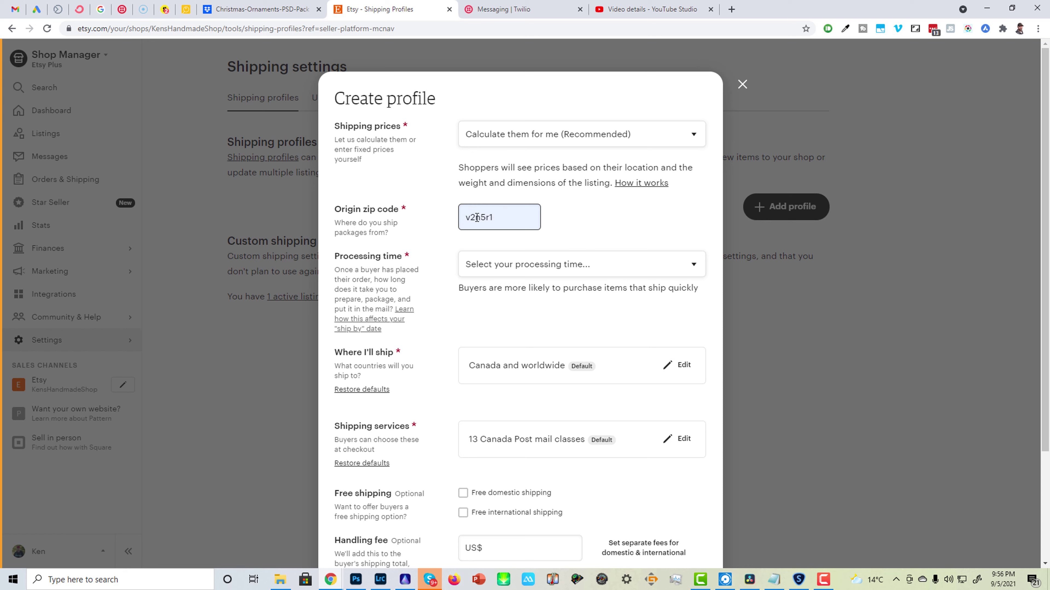
click(494, 268)
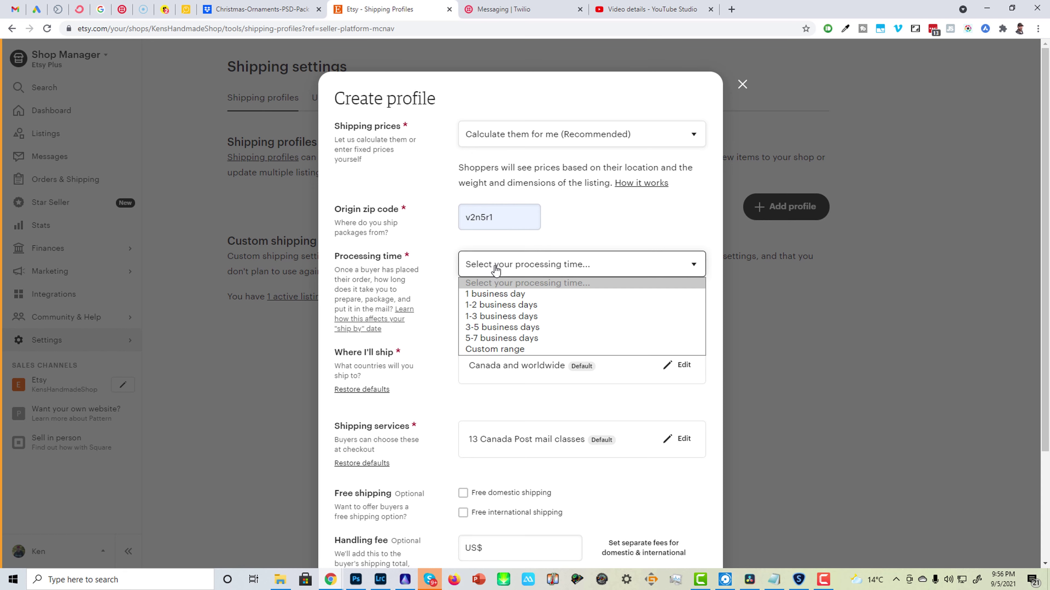
click(484, 338)
- Leave the handling fee without an amount, name the shipping profile "Flask" and save it
scroll(454, 317, down, 2)
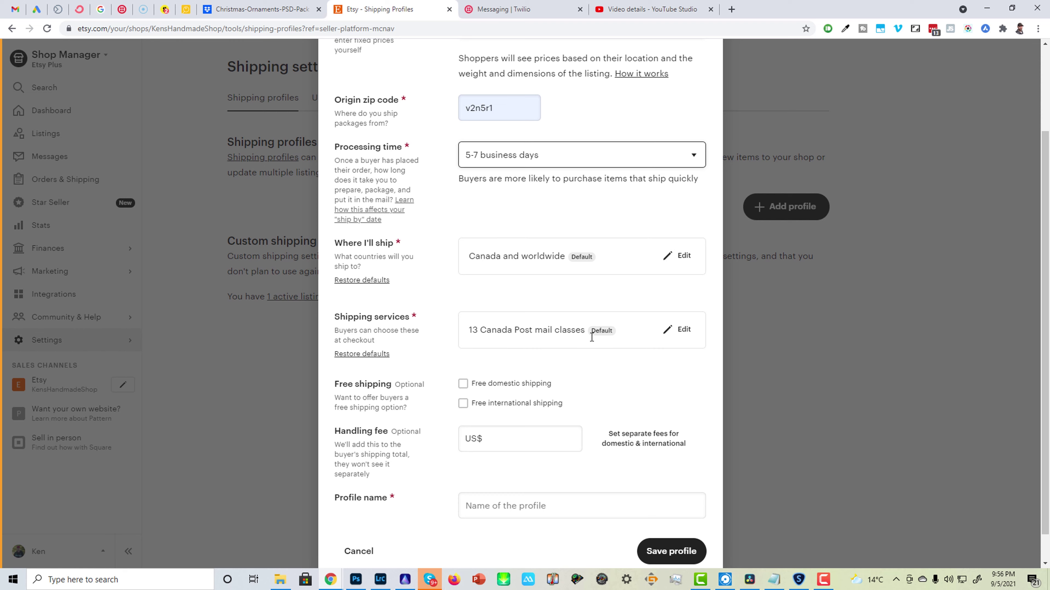
scroll(617, 364, down, 1)
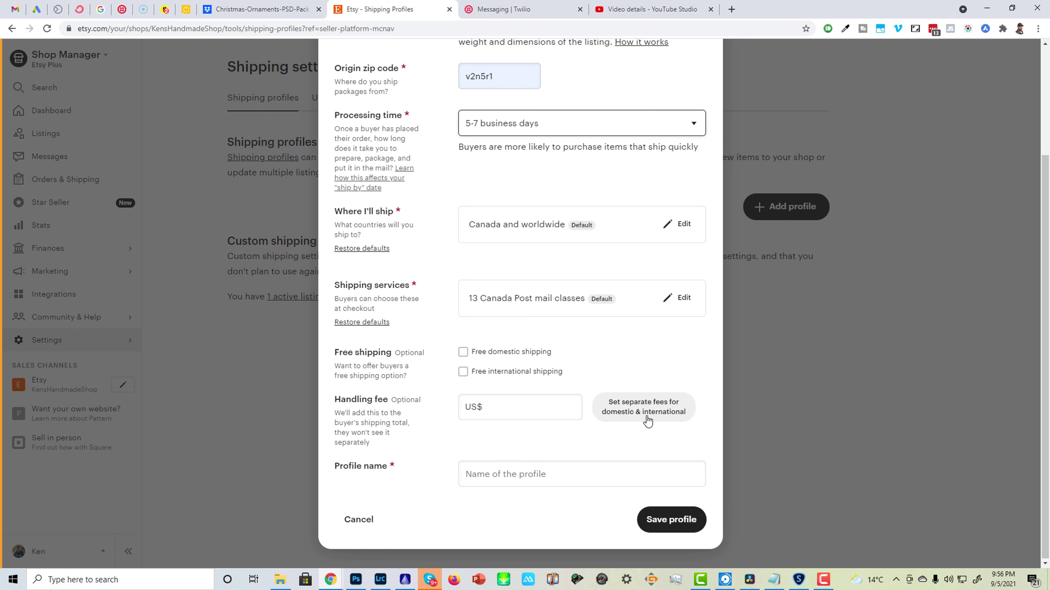
click(492, 408)
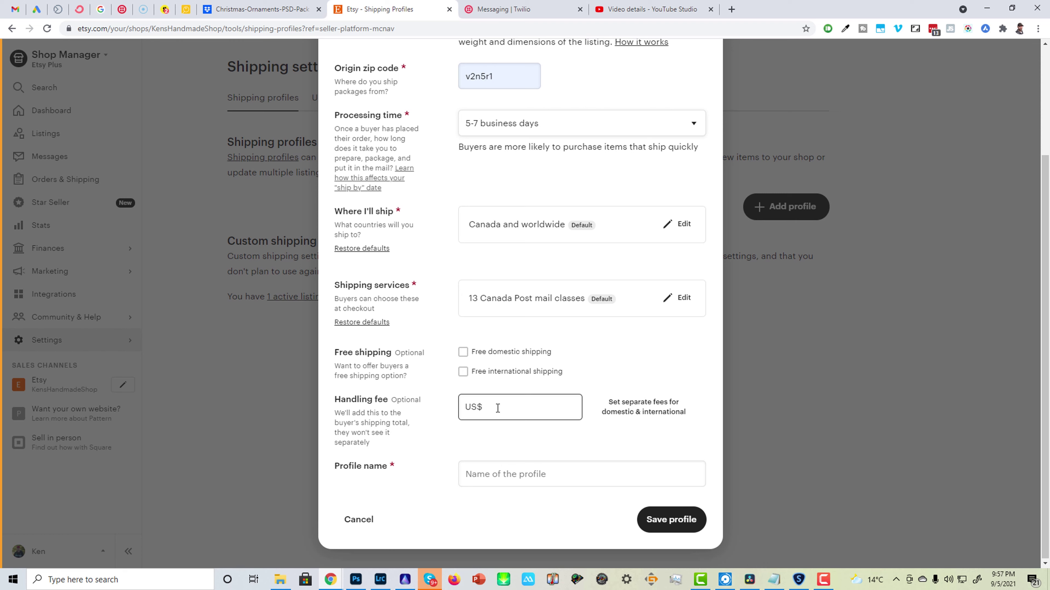
text(1)
key(BackSpace)
click(479, 472)
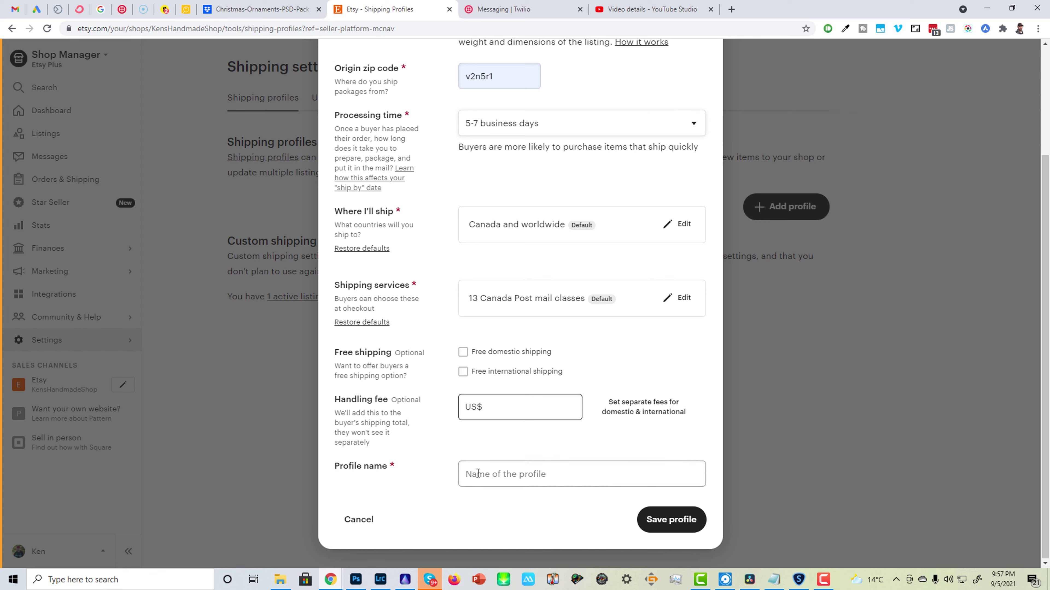
click(481, 472)
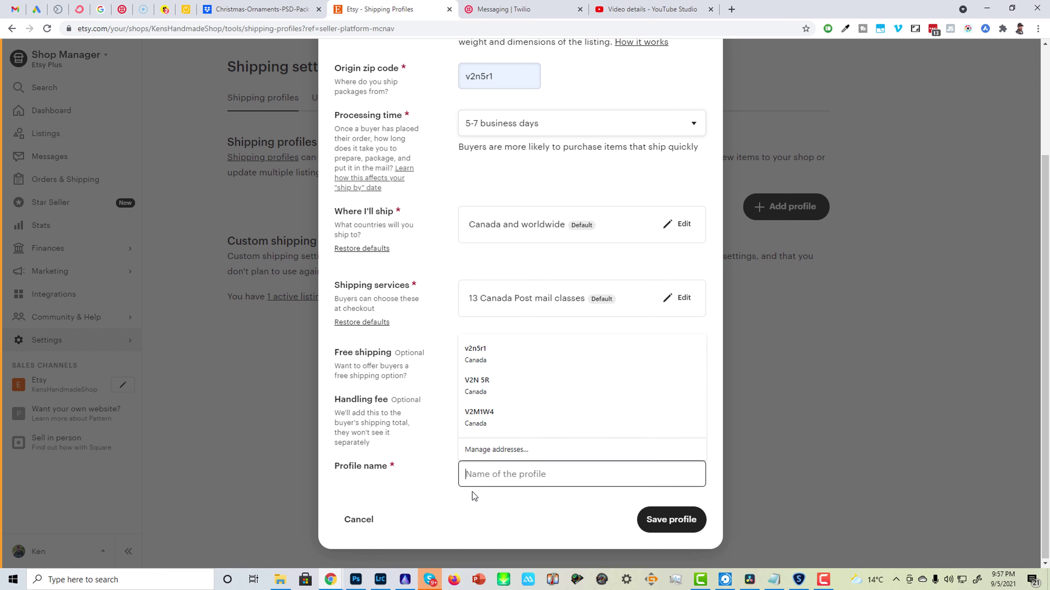
text(Flask)
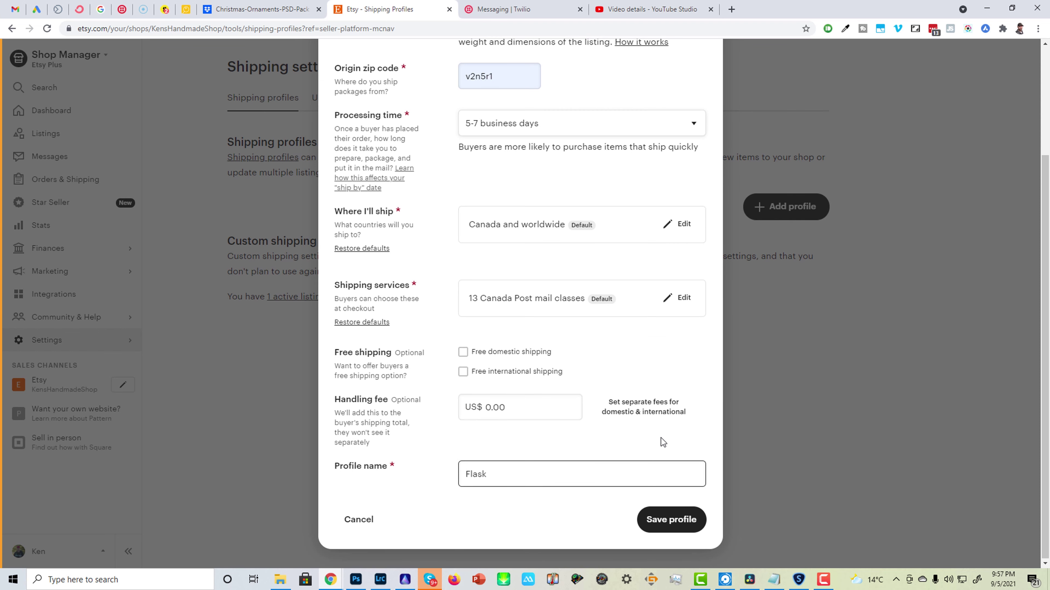
scroll(705, 400, up, 1)
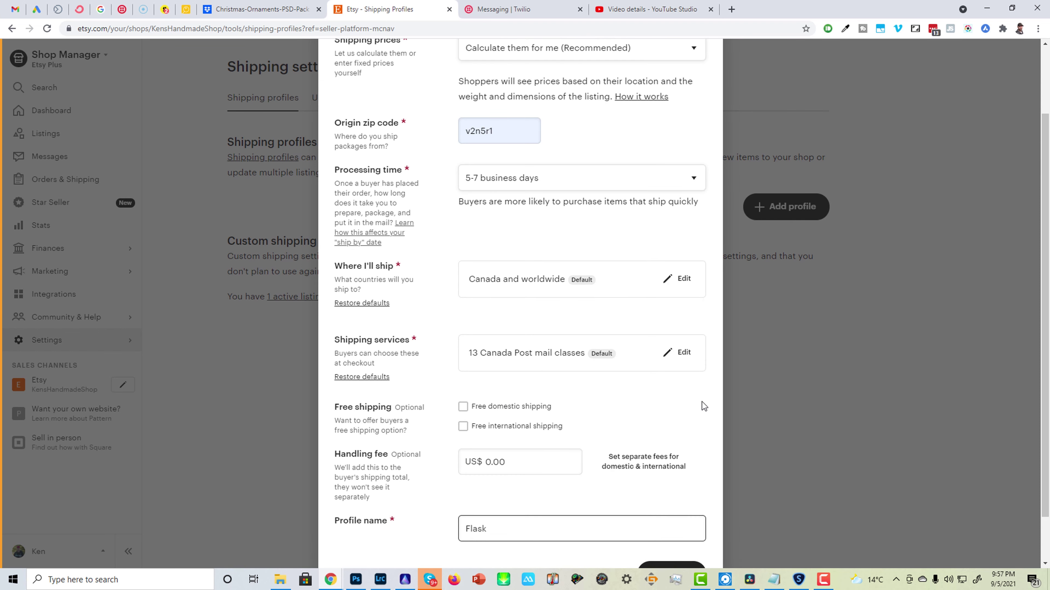
scroll(702, 402, down, 1)
click(671, 526)
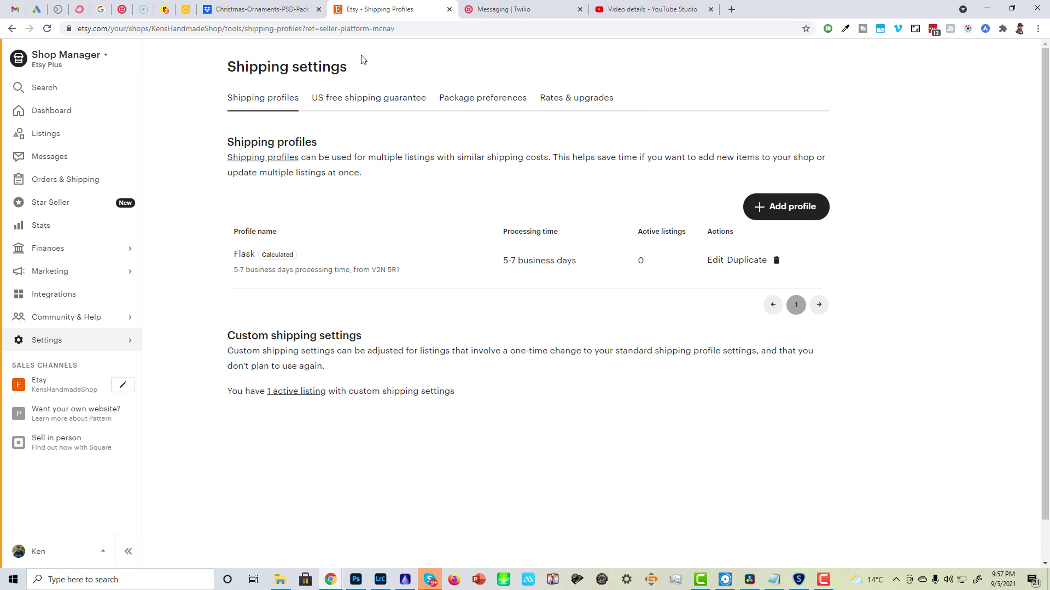
- Examine the US free shipping guarantee page in the Shipping settings, including its terms and benefits
click(357, 101)
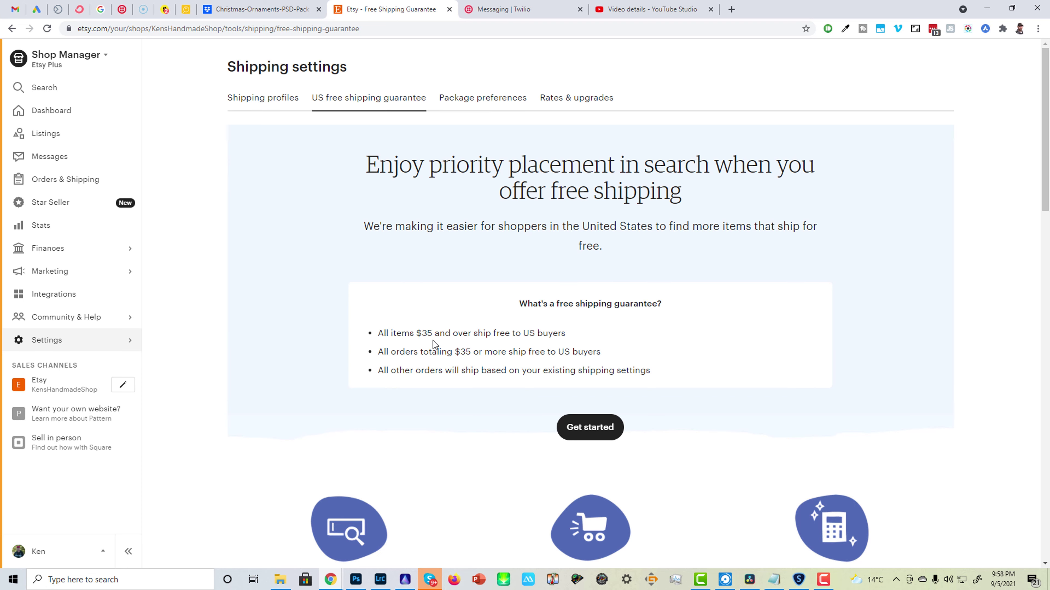
scroll(482, 411, down, 2)
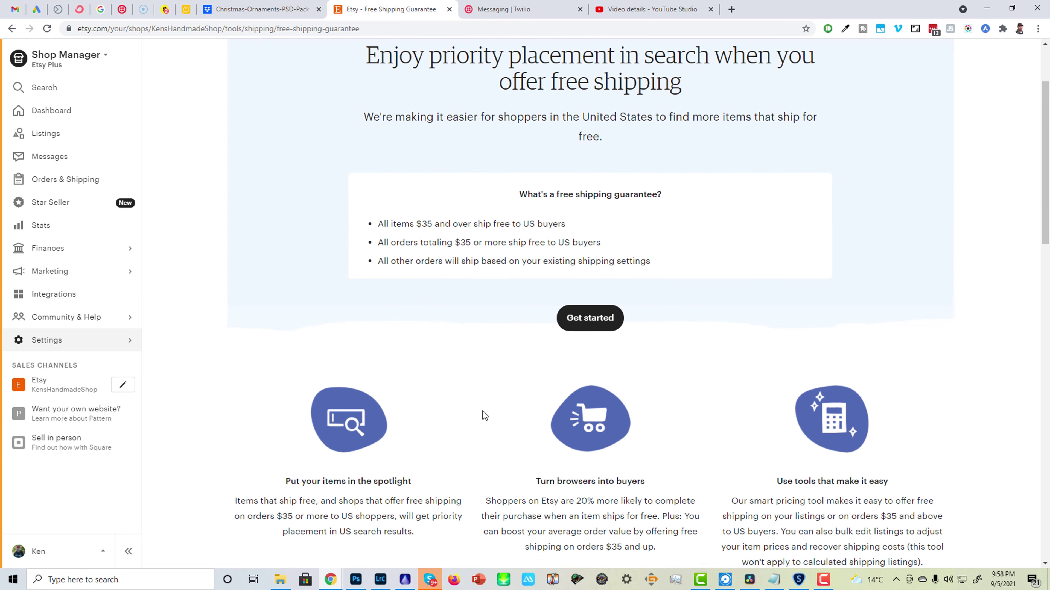
scroll(479, 403, up, 2)
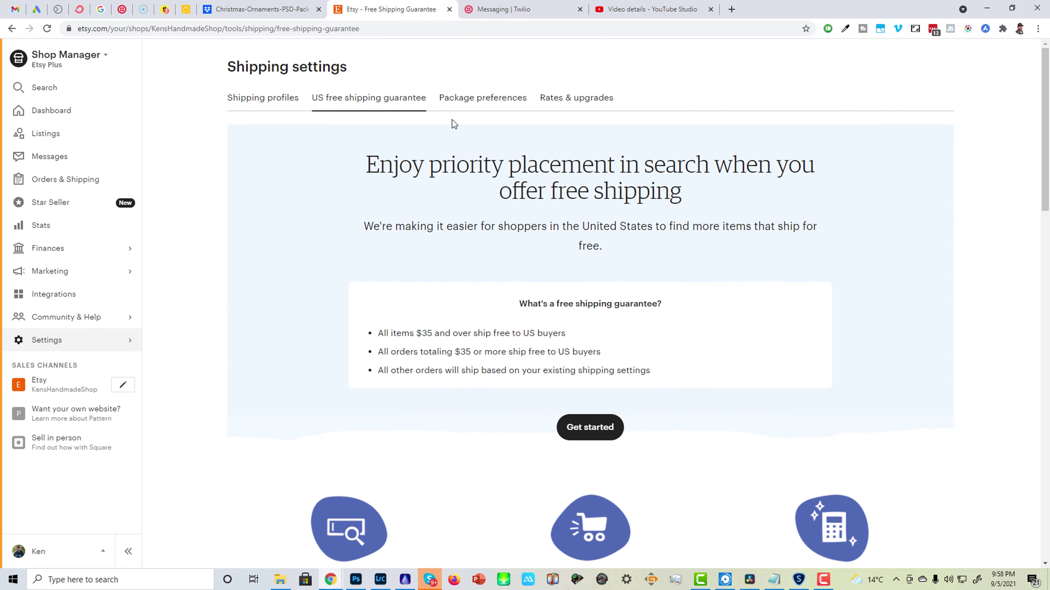
- Start a new package preference in the Shipping settings and name it "Flask", leaving its dimensions unfilled
click(462, 102)
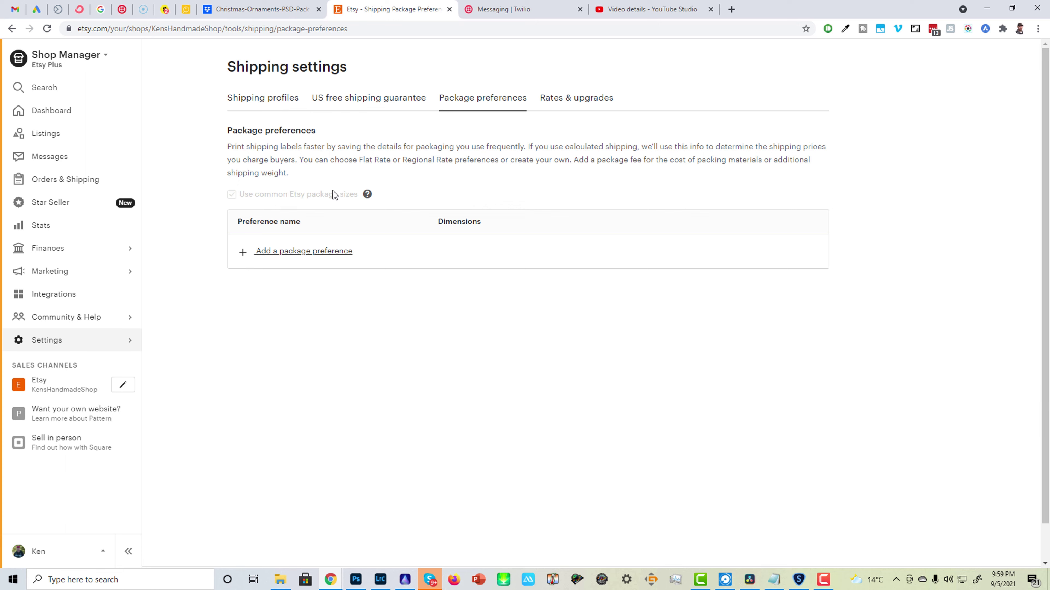
click(292, 253)
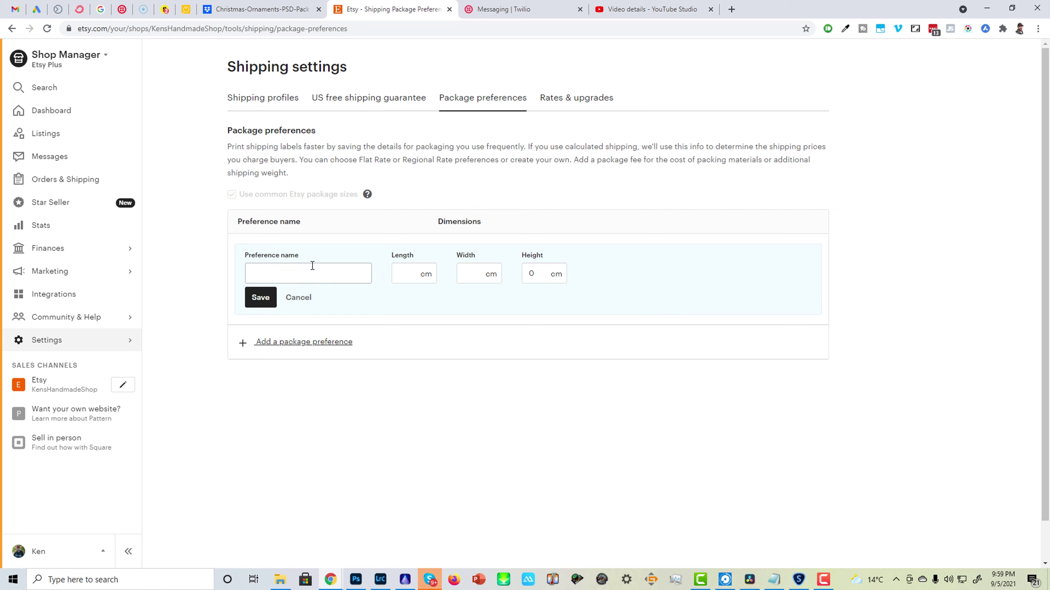
click(280, 274)
text(Flask)
click(409, 274)
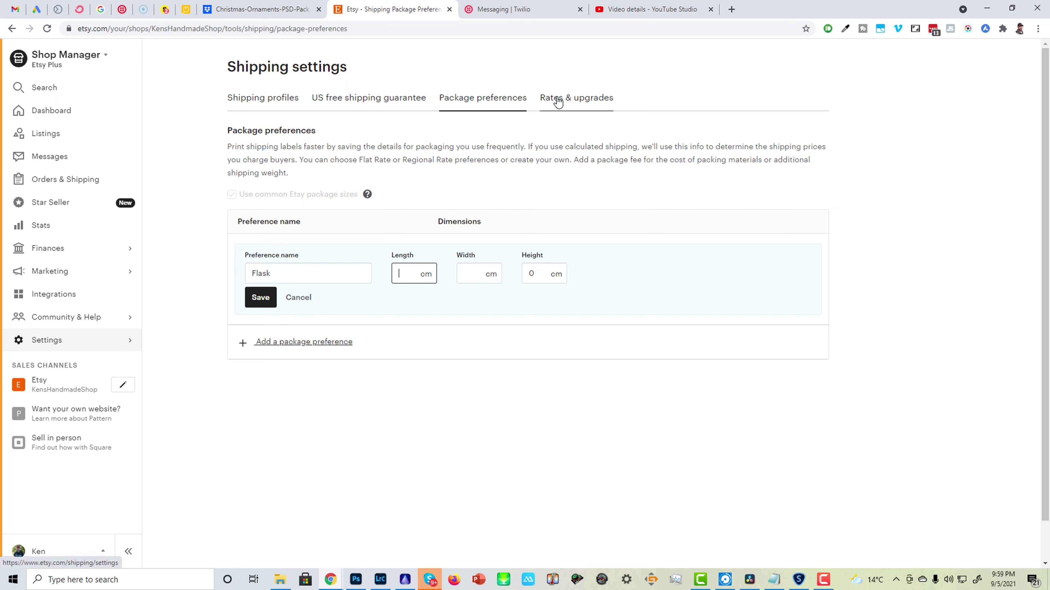
- Examine the Rates & upgrades settings, including what connecting a Canada Post account involves and its address confirmation form, and dismiss the form
click(579, 102)
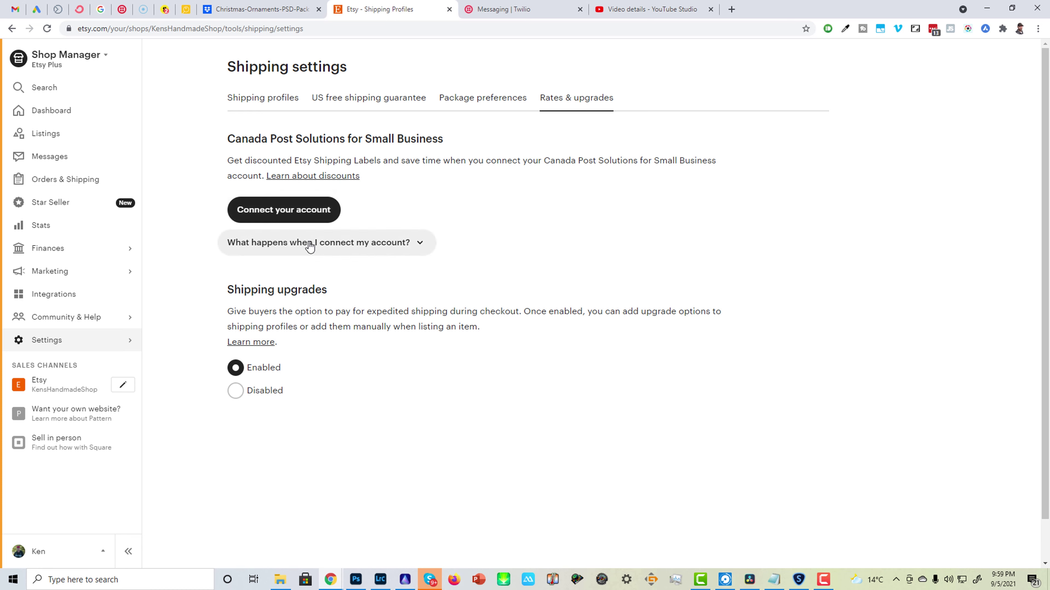
click(418, 245)
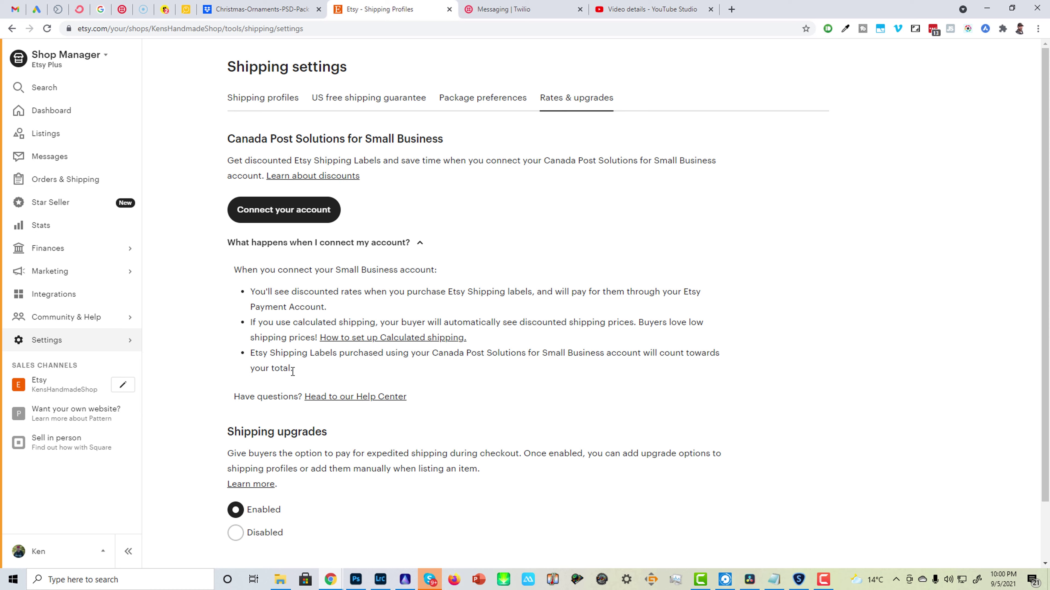
scroll(405, 268, down, 2)
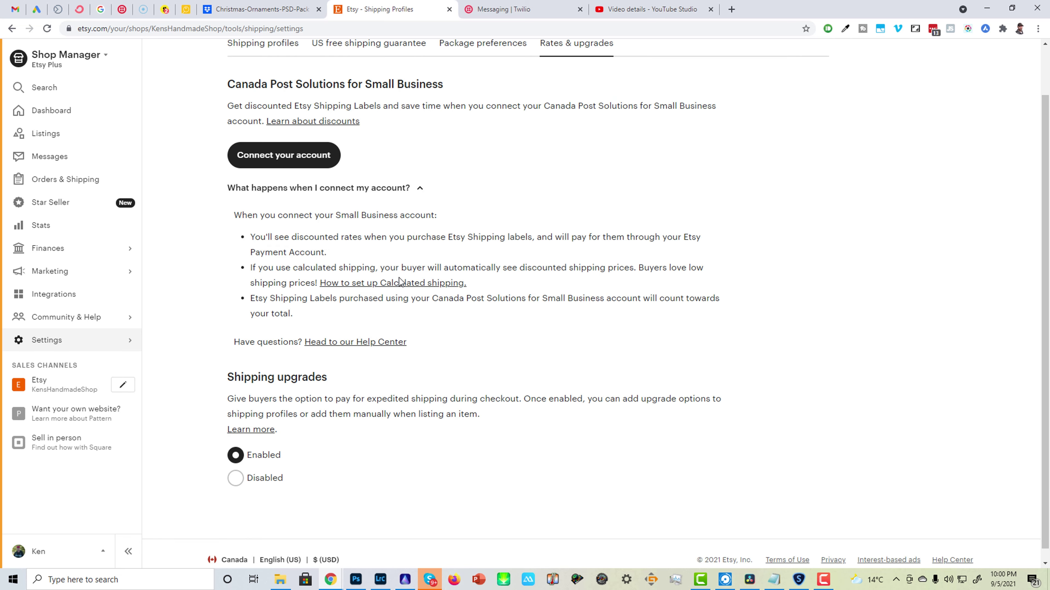
click(278, 156)
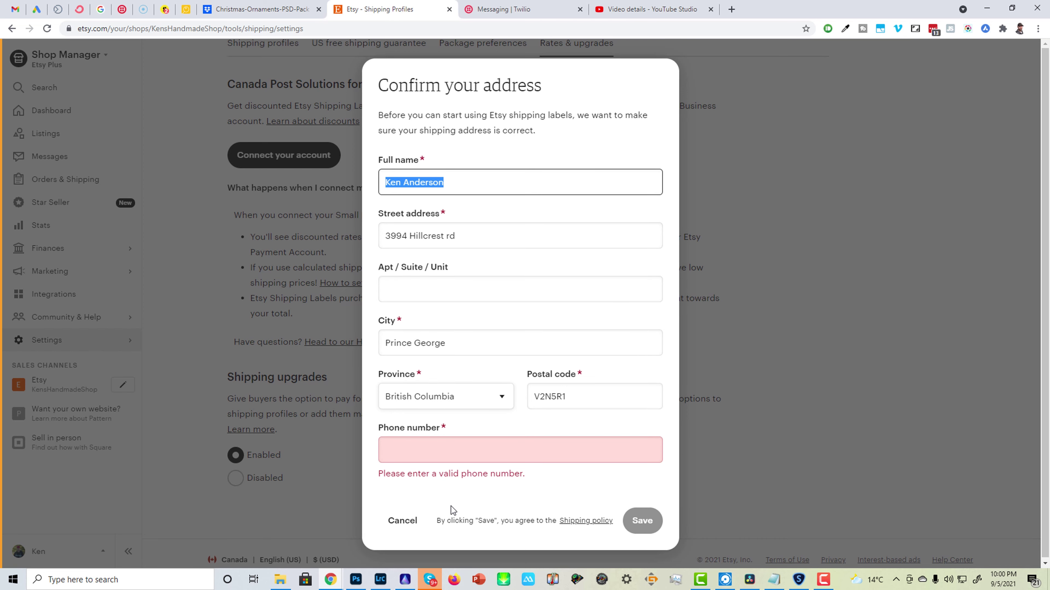
click(801, 241)
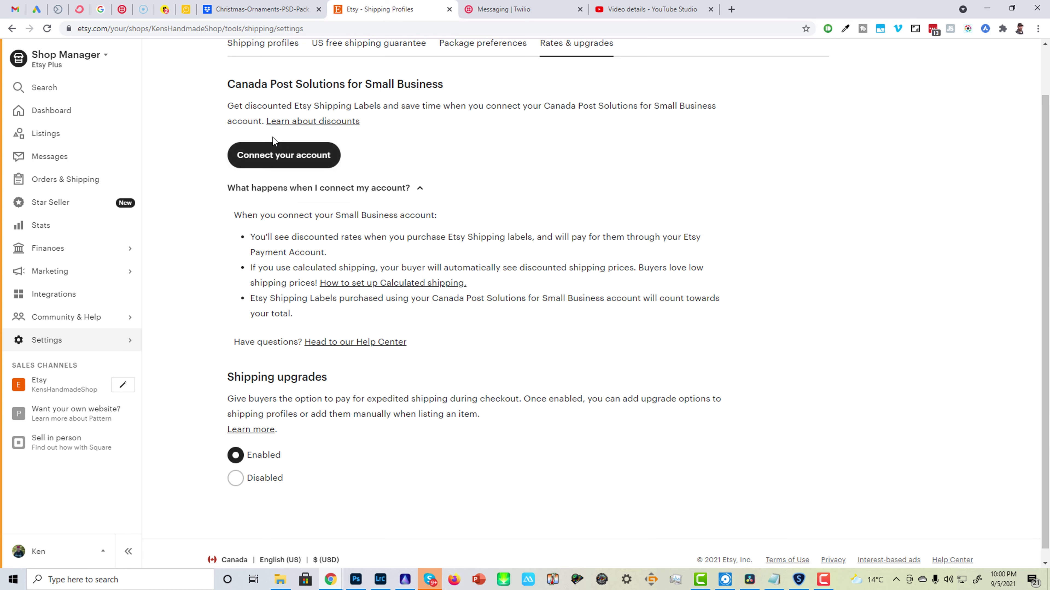
- Open the Production partners settings and look through the form for adding a new production partner
click(44, 338)
mouse_move(33, 310)
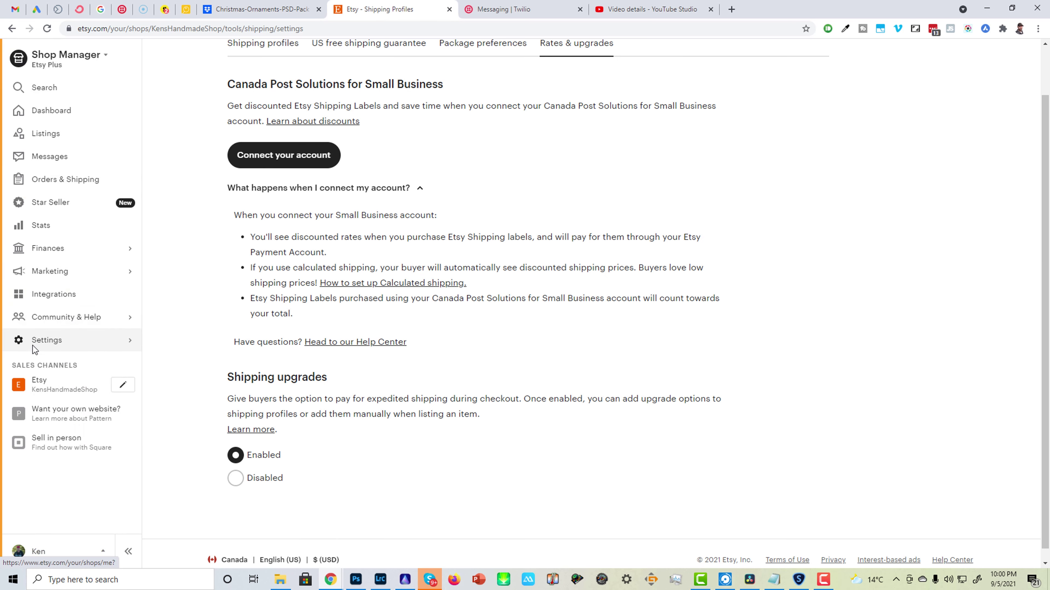
click(45, 341)
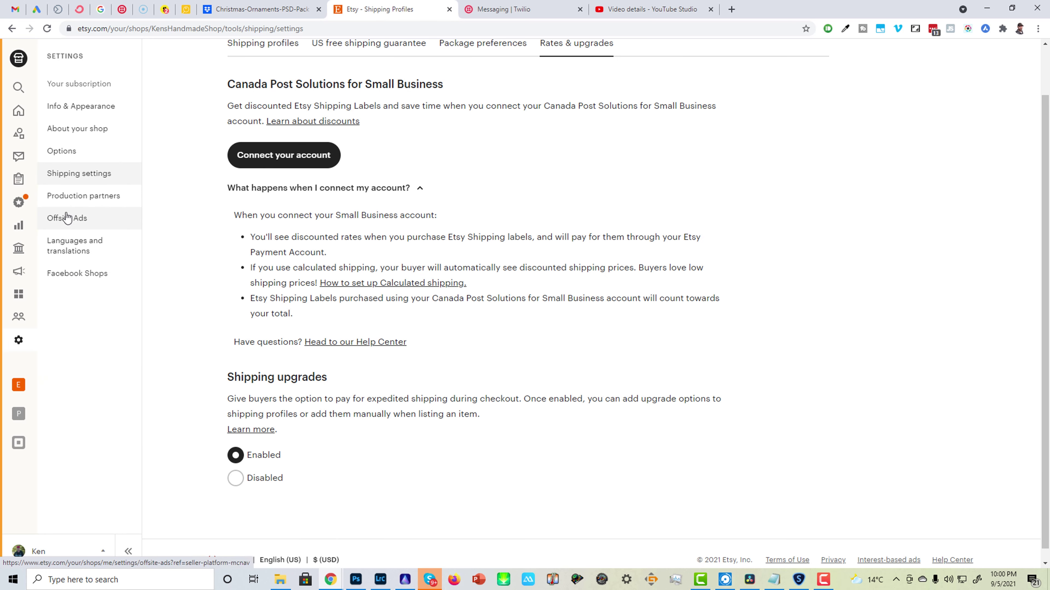
click(68, 198)
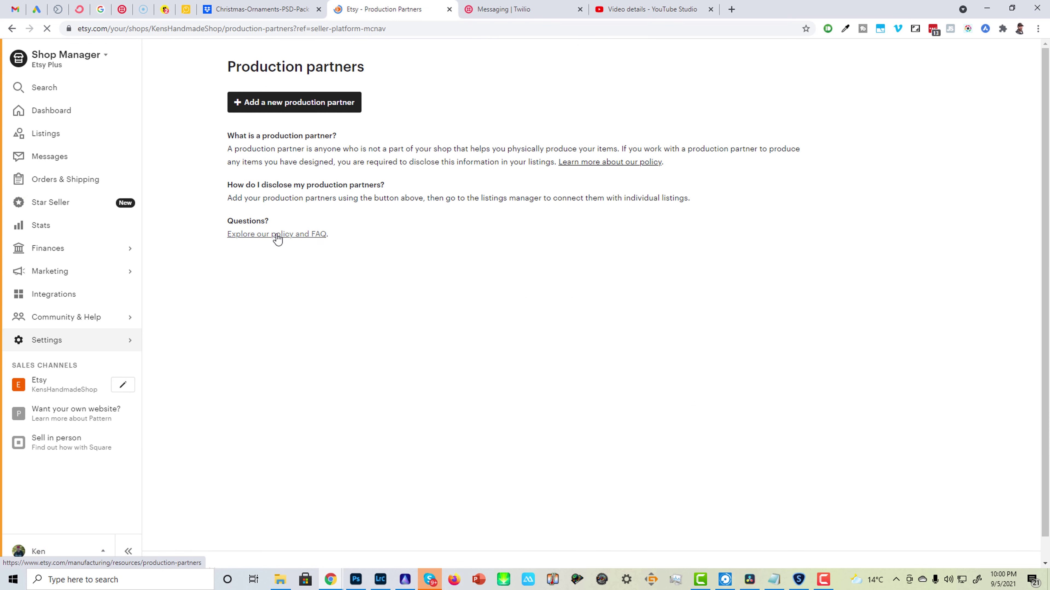
click(289, 103)
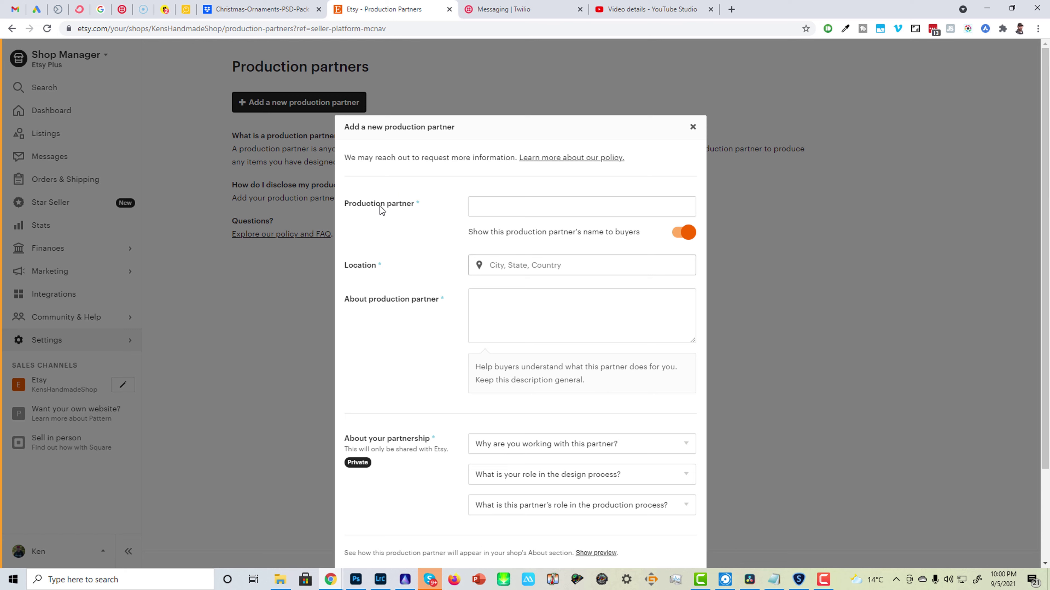
click(486, 211)
scroll(433, 327, down, 3)
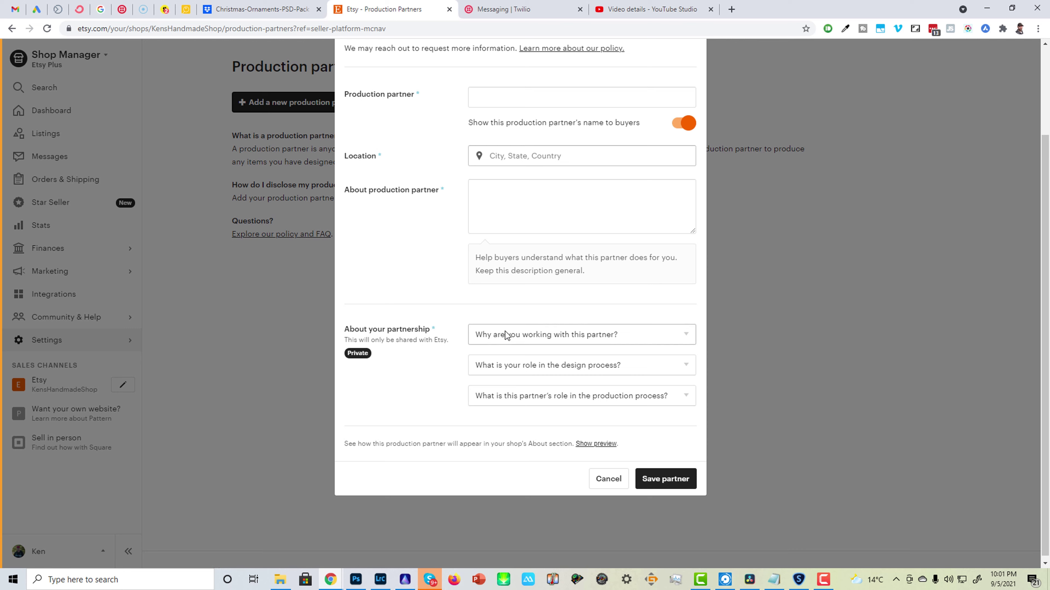
- Review the answer choices for the three partnership questions without selecting any, and cancel the new production partner
click(546, 337)
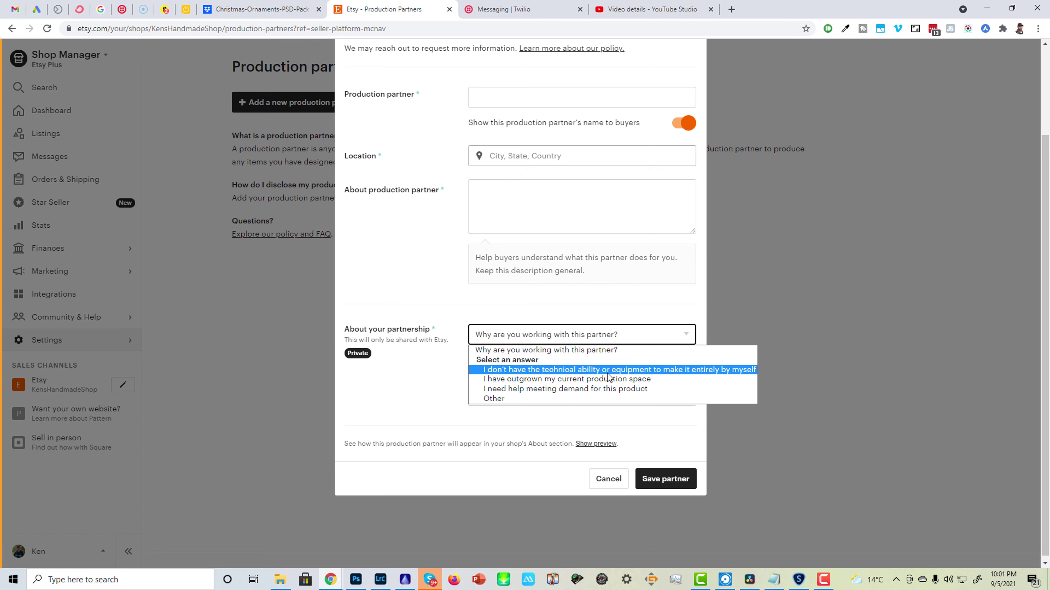
click(440, 380)
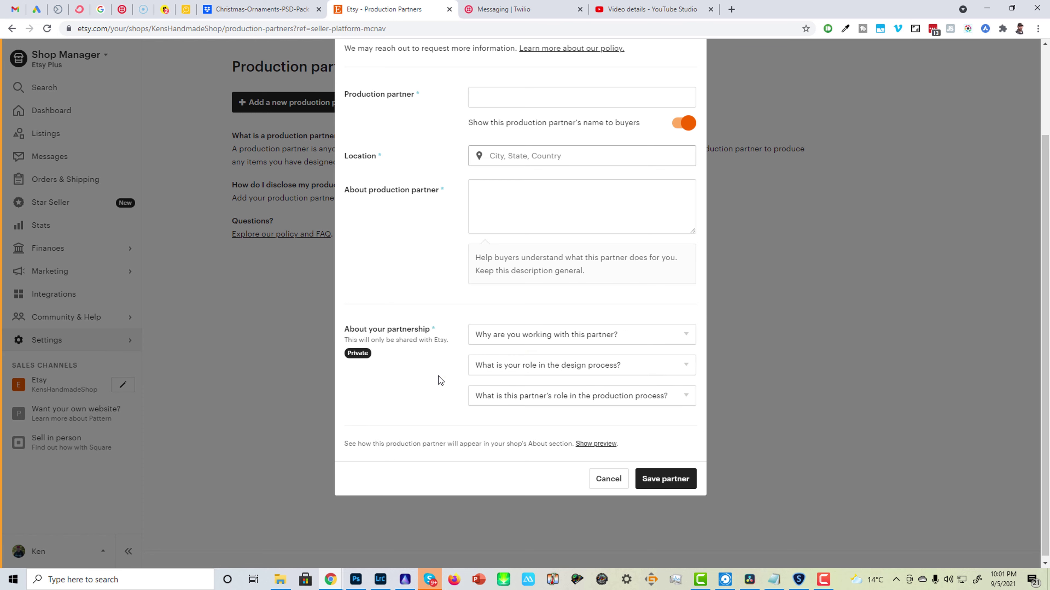
click(567, 368)
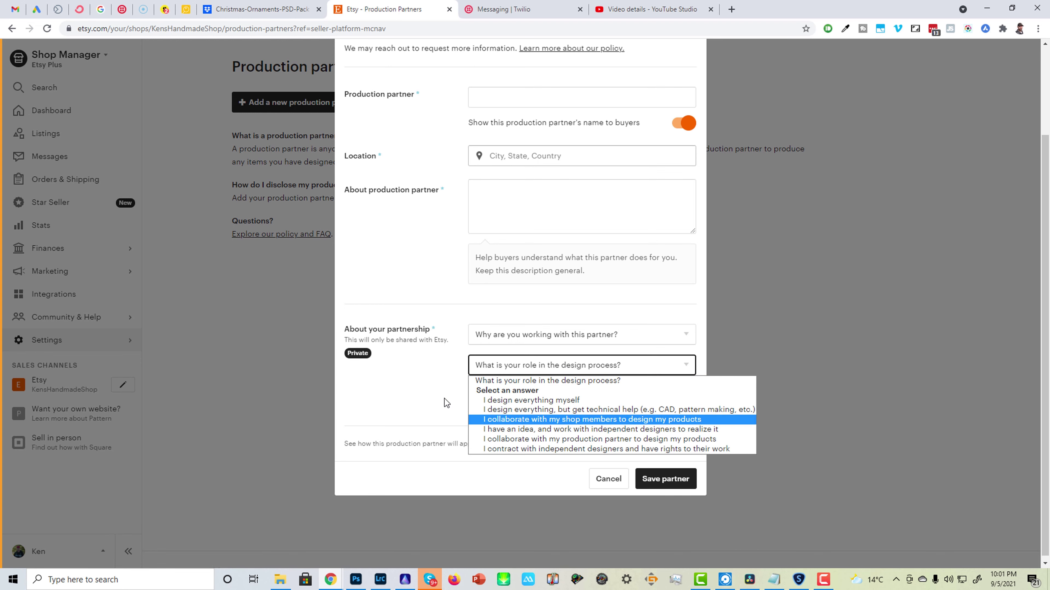
click(450, 405)
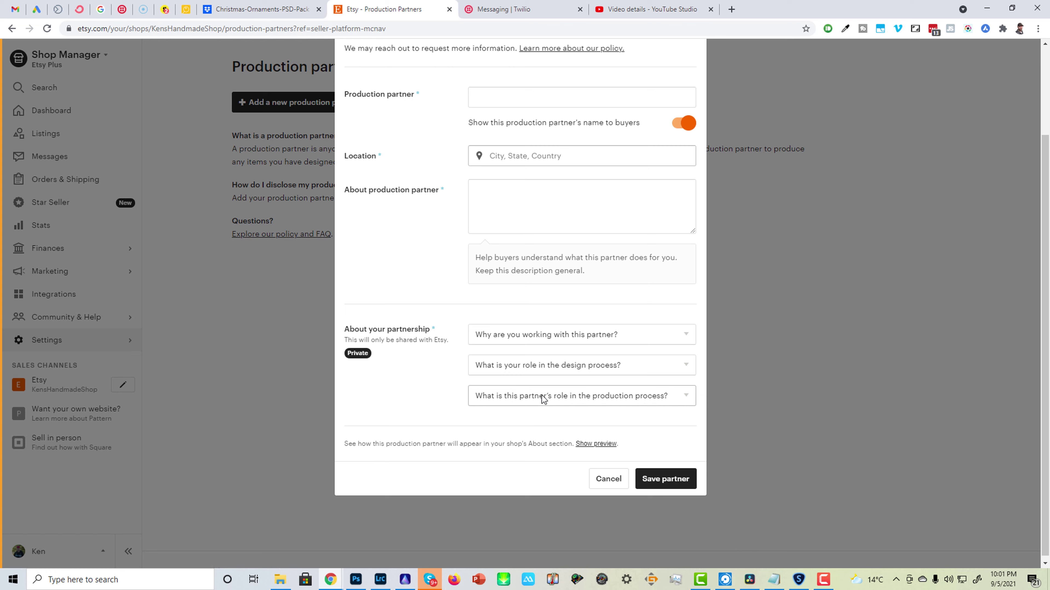
click(590, 397)
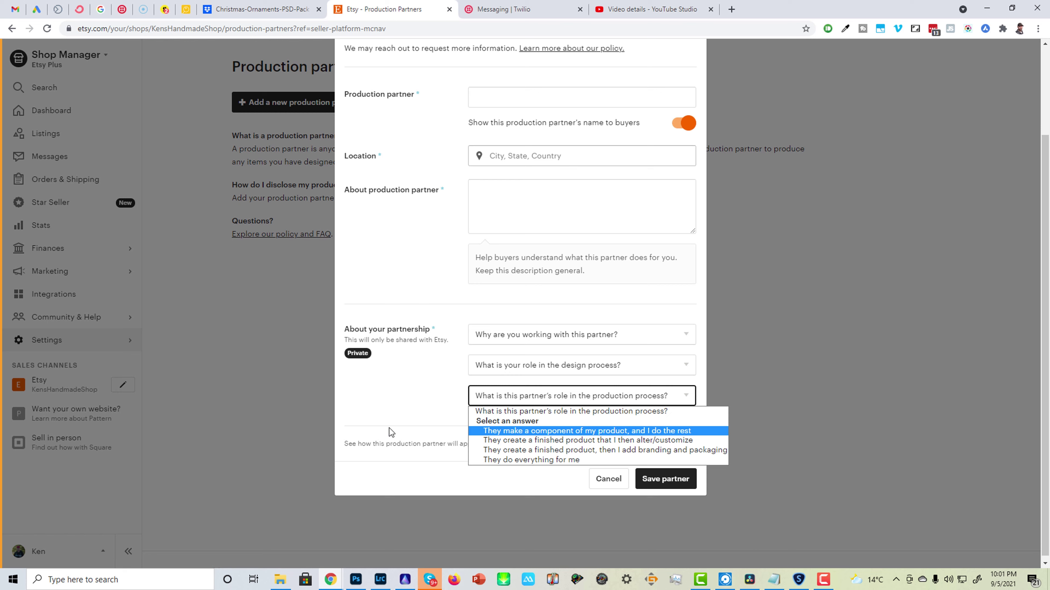
click(404, 399)
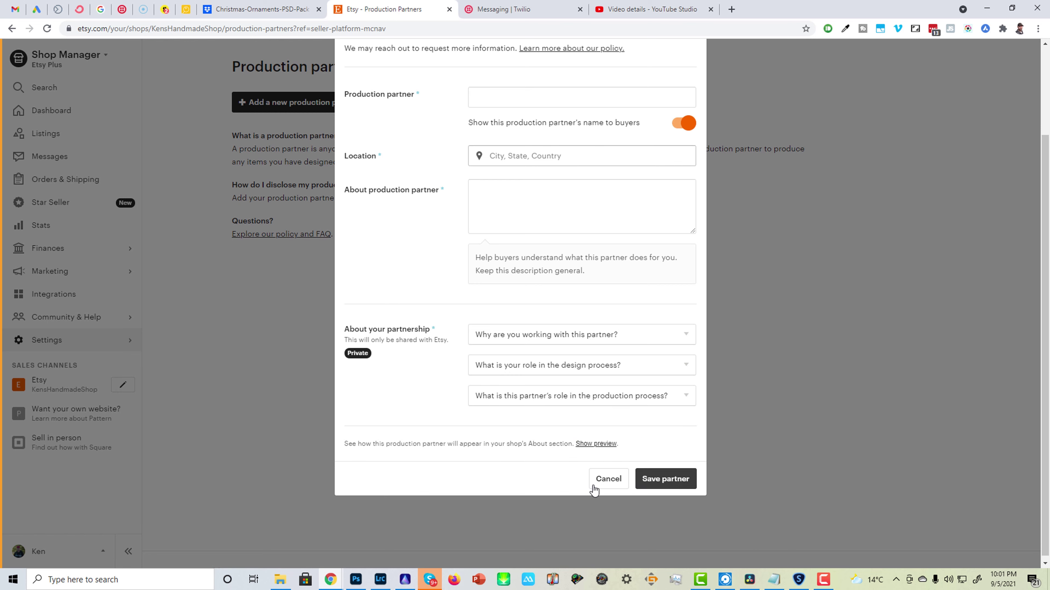
click(606, 481)
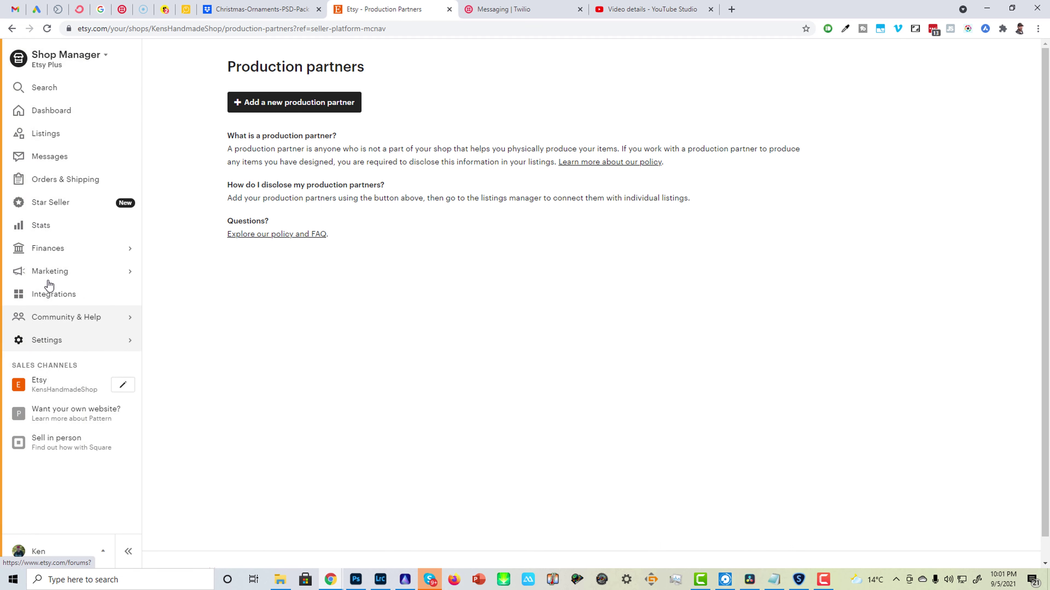
- View the Offsite Ads settings and go on to the Languages and translations settings
click(46, 340)
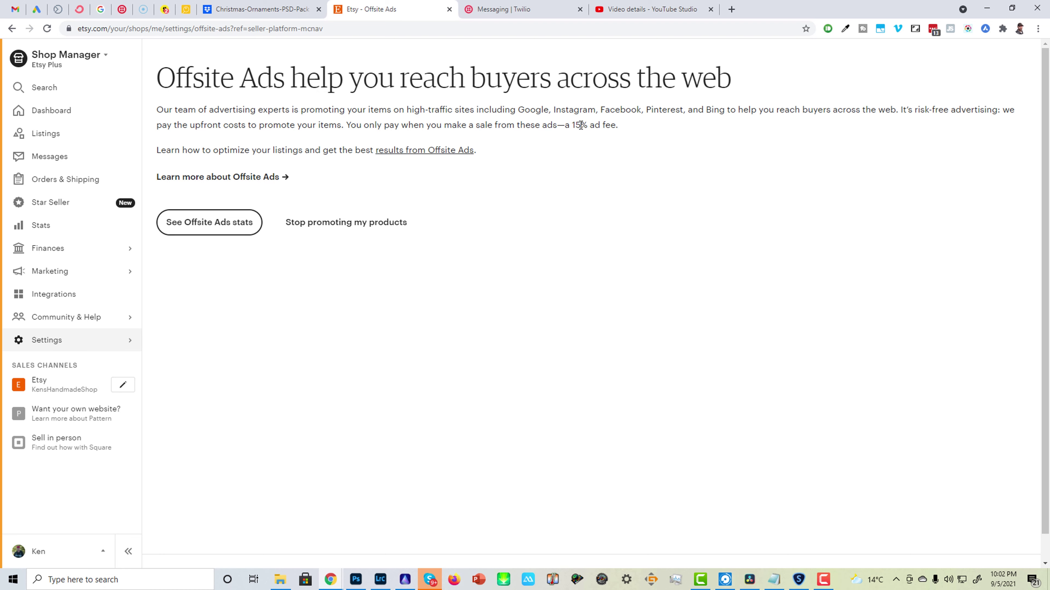
click(53, 343)
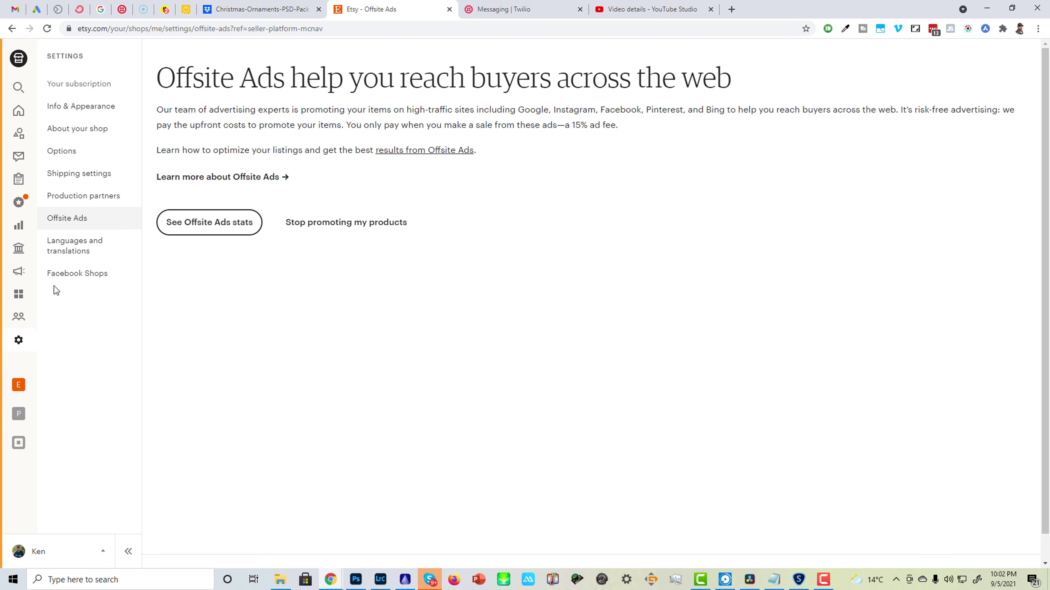
click(60, 249)
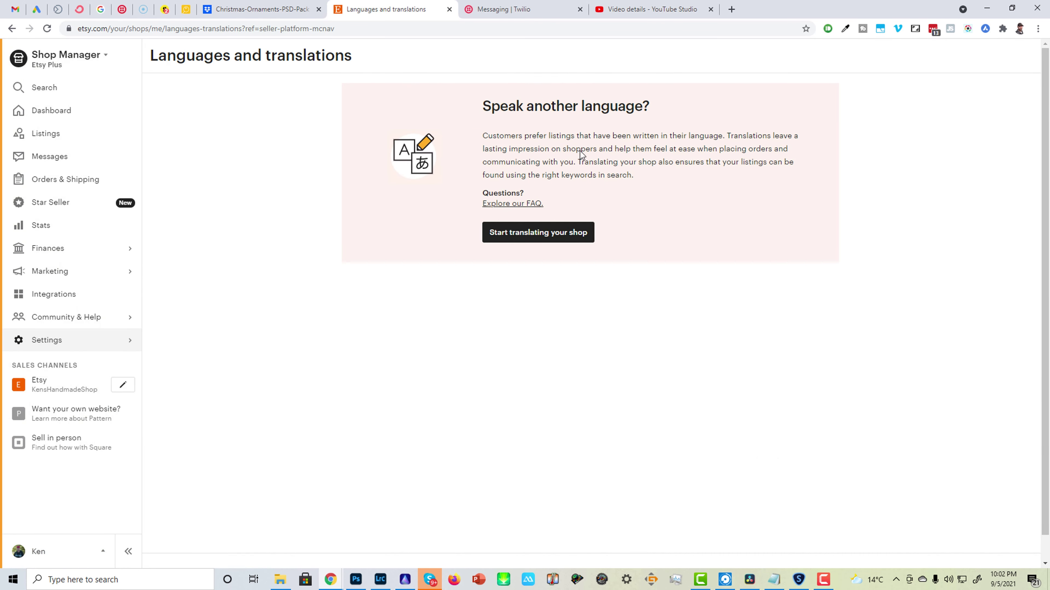
- Enable Dutch, French, German, Italian, Japanese, Polish, Portuguese, Russian and Spanish as shop languages and save the changes
click(531, 234)
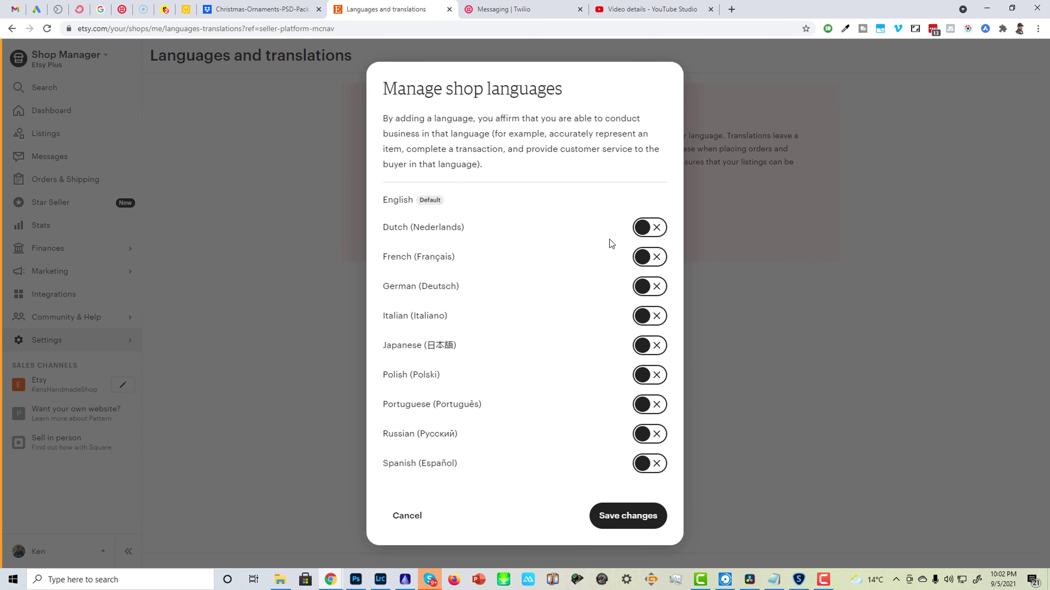
click(658, 230)
click(657, 257)
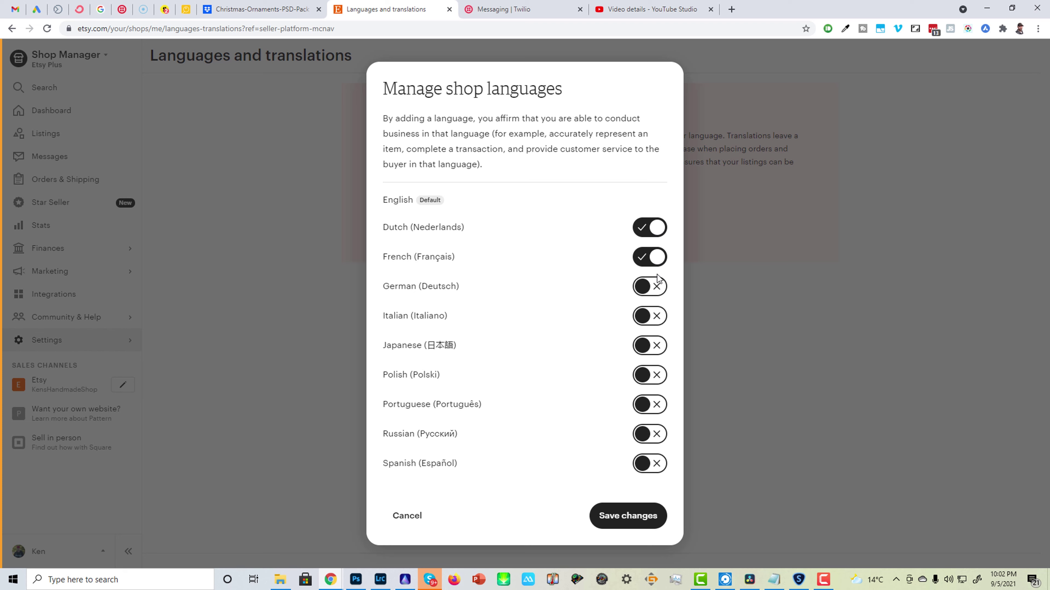
click(658, 287)
click(658, 323)
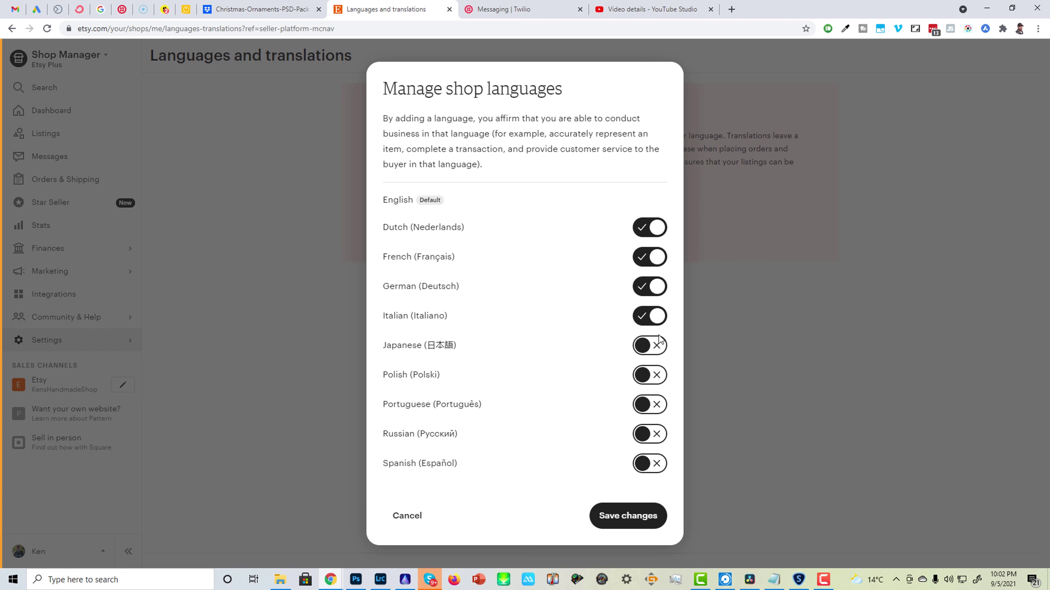
click(657, 347)
click(657, 376)
click(657, 405)
click(657, 435)
click(658, 465)
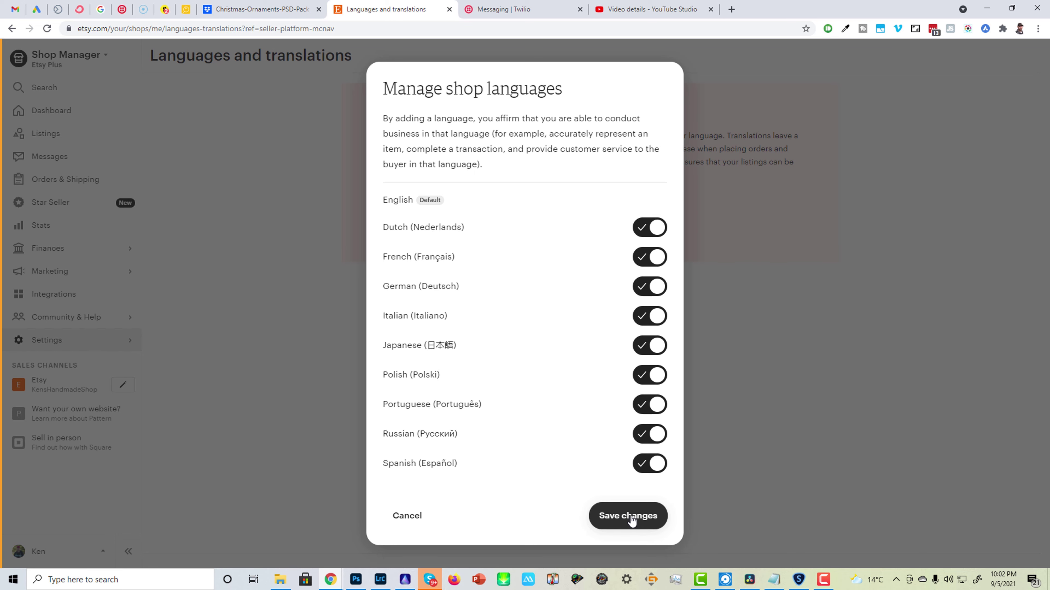
click(631, 521)
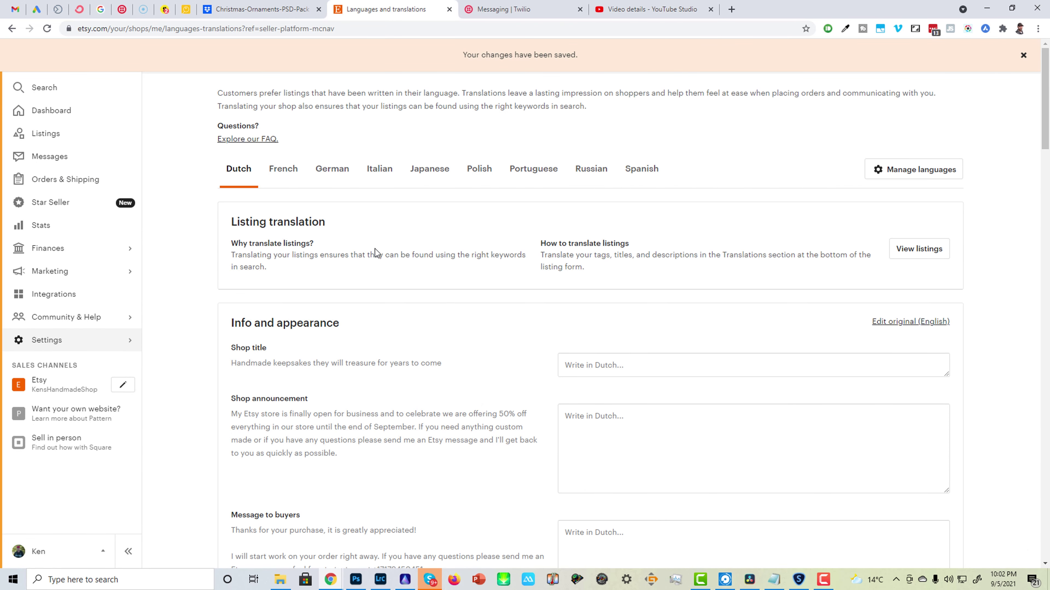
- Examine the Dutch translation fields for the shop's info and appearance, buyer messages, FAQs and About section
scroll(382, 312, down, 4)
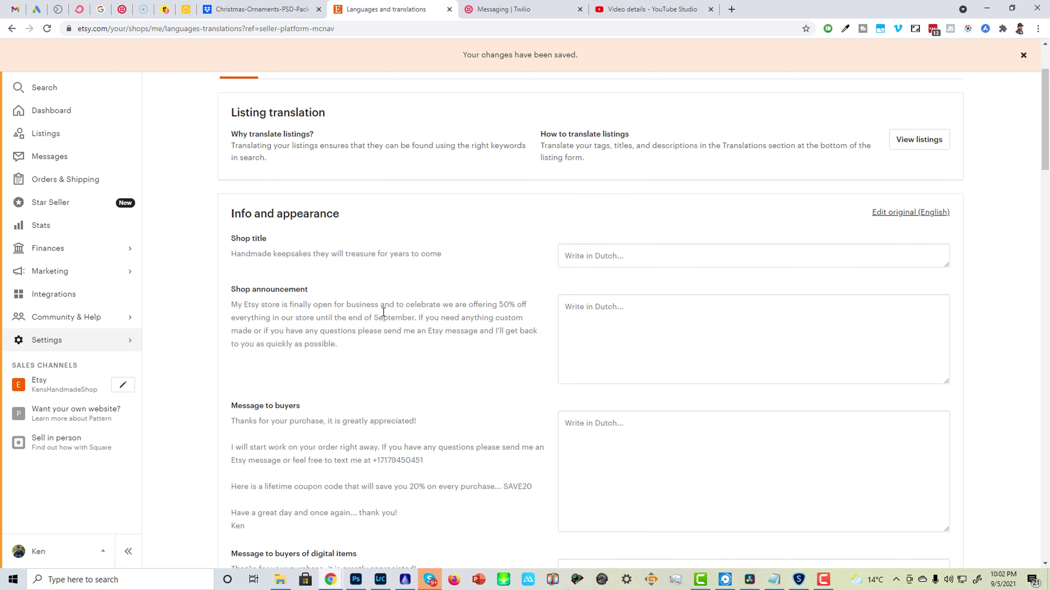
scroll(619, 255, down, 3)
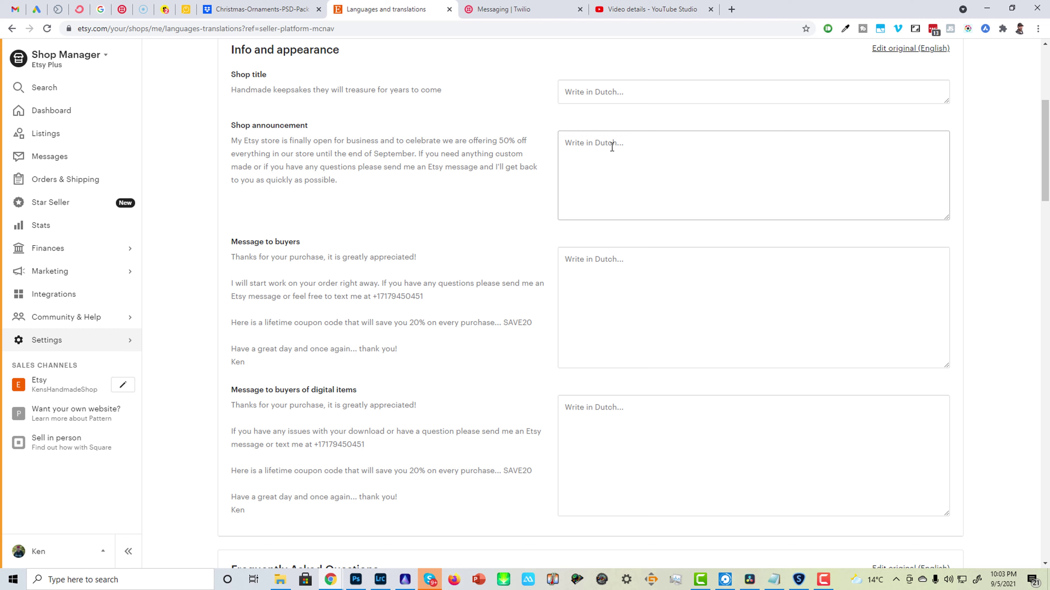
scroll(624, 236, down, 10)
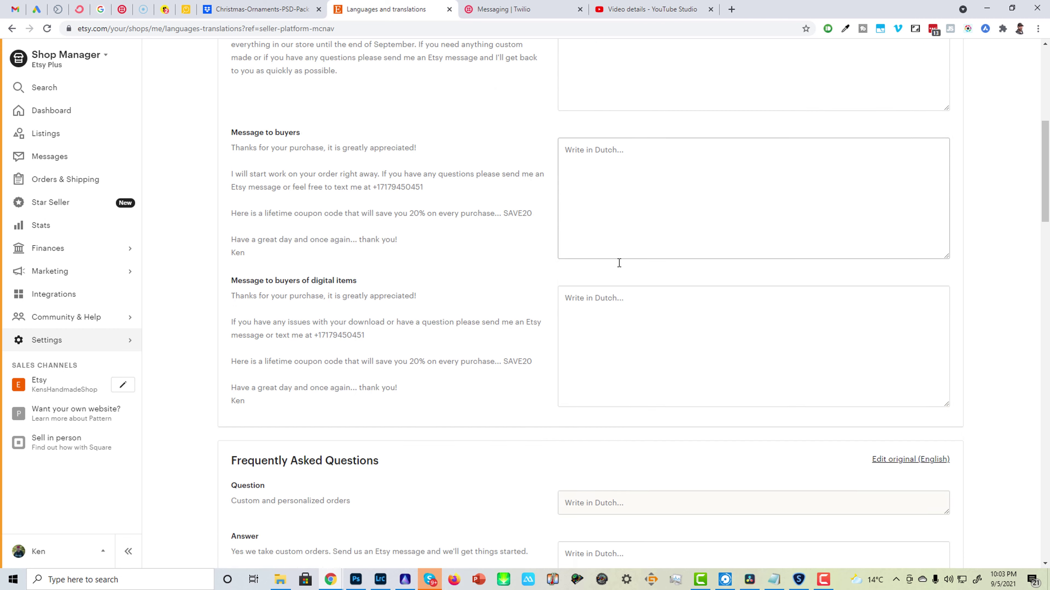
scroll(608, 236, down, 5)
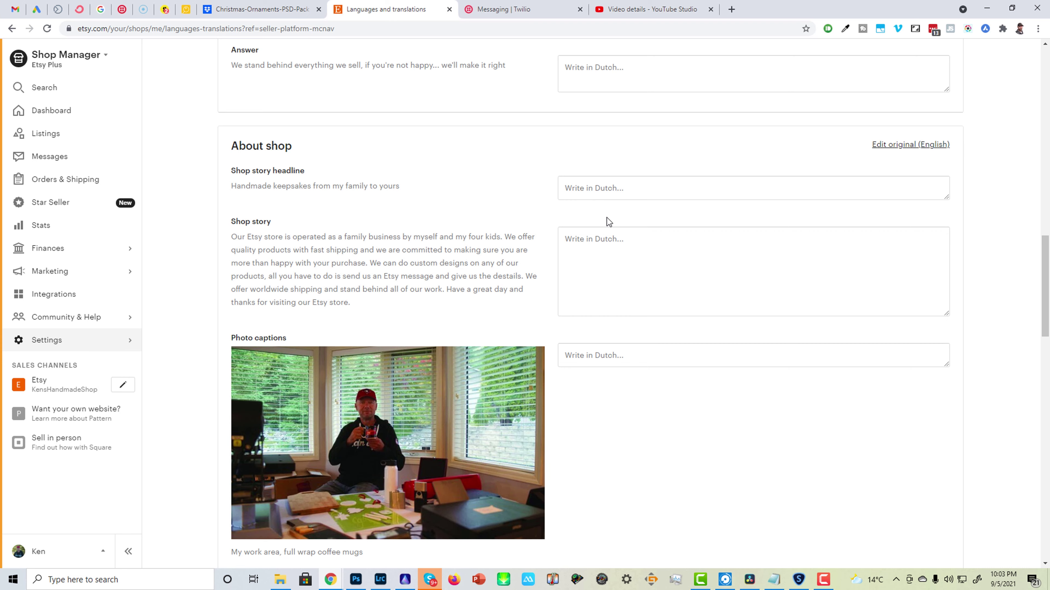
- Examine the Dutch translation fields for the shop story, the About section's photo captions and the shop member's short bio
scroll(607, 219, down, 1)
scroll(614, 223, down, 2)
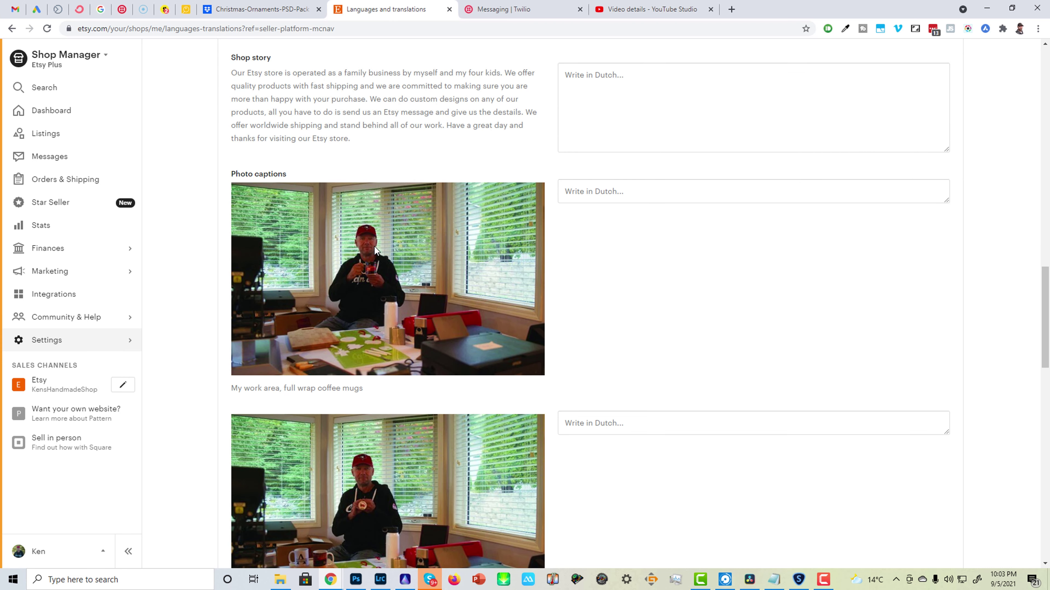
scroll(374, 246, down, 12)
scroll(377, 250, down, 7)
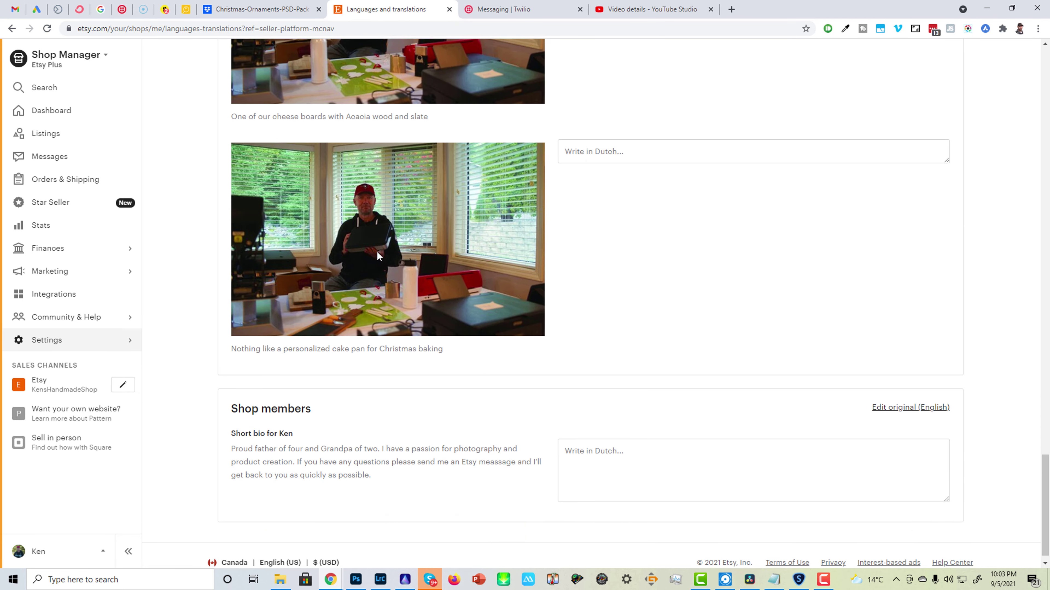
scroll(383, 259, up, 4)
scroll(385, 259, up, 5)
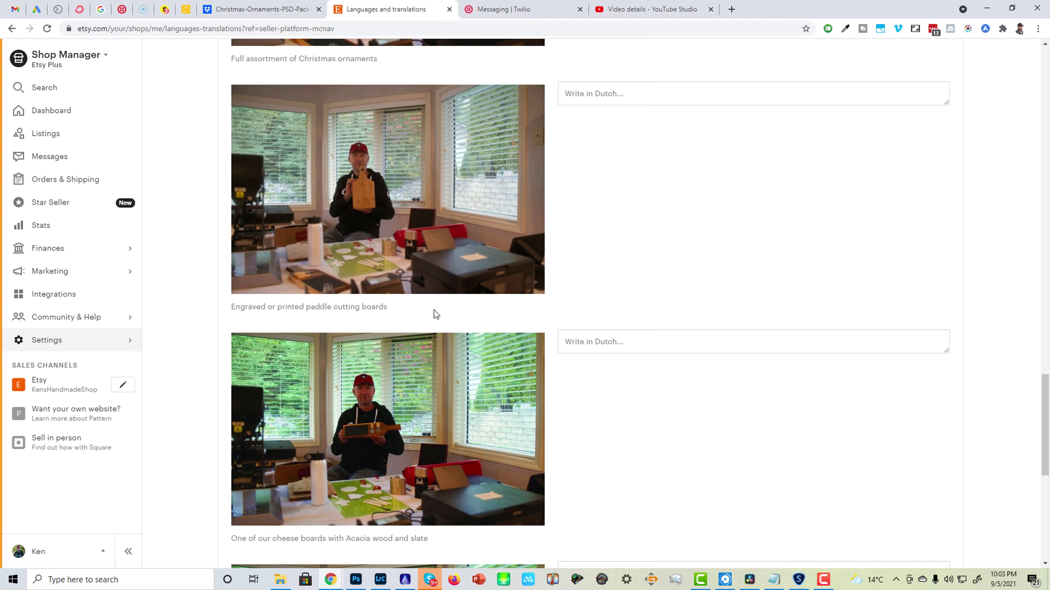
scroll(692, 351, down, 5)
scroll(690, 362, down, 3)
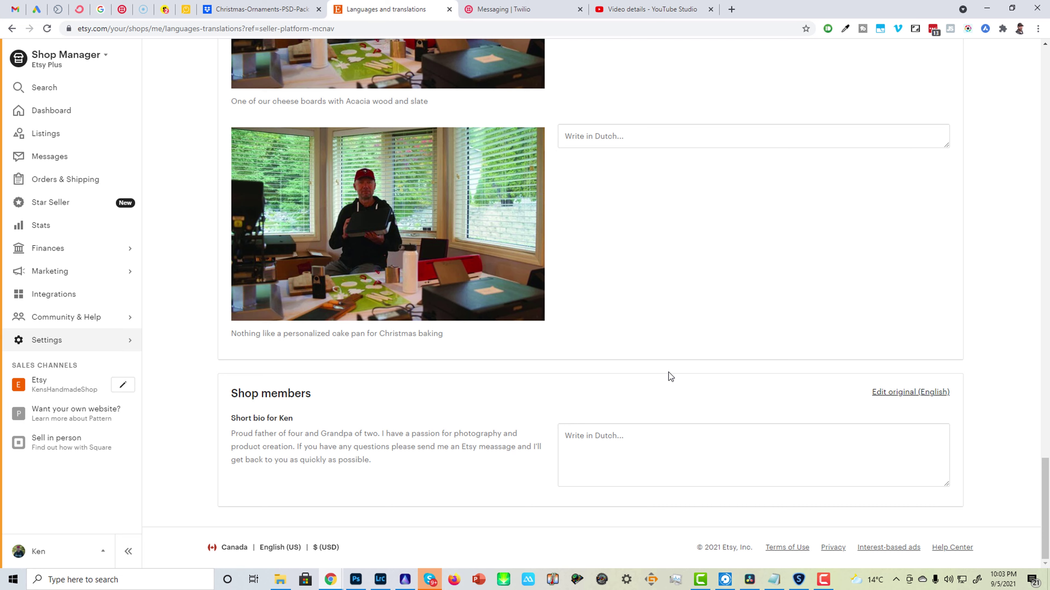
- Switch to the French translations and look through the fields from the shop title down to the About section
scroll(670, 370, up, 15)
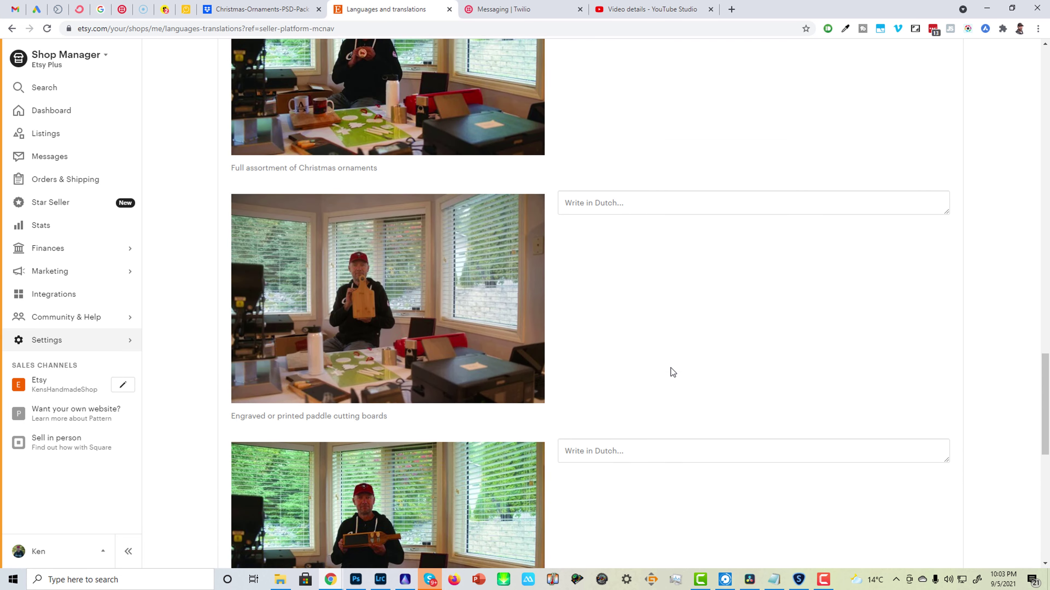
scroll(671, 368, up, 20)
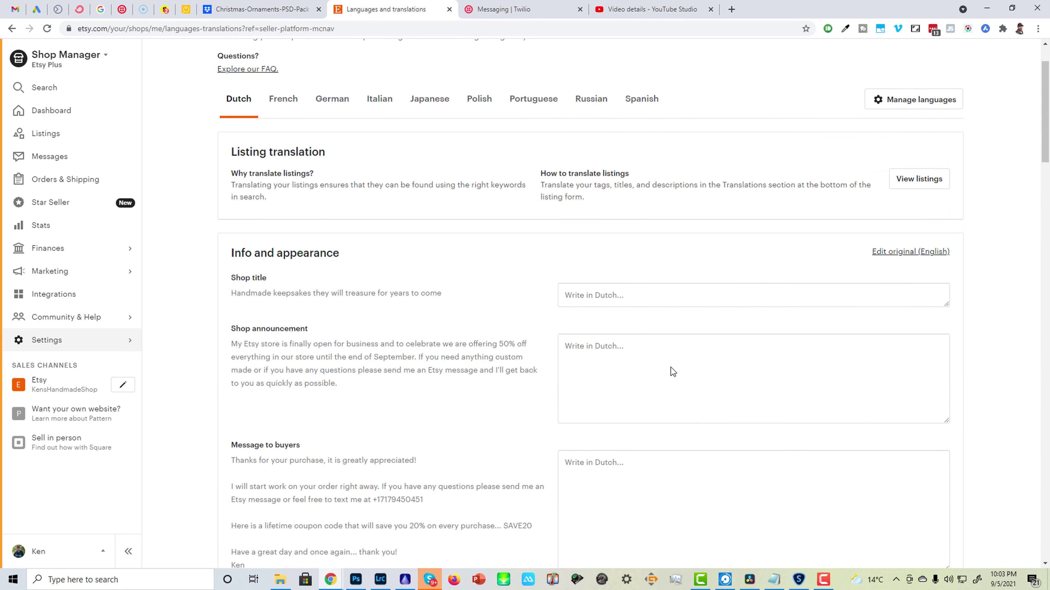
click(283, 170)
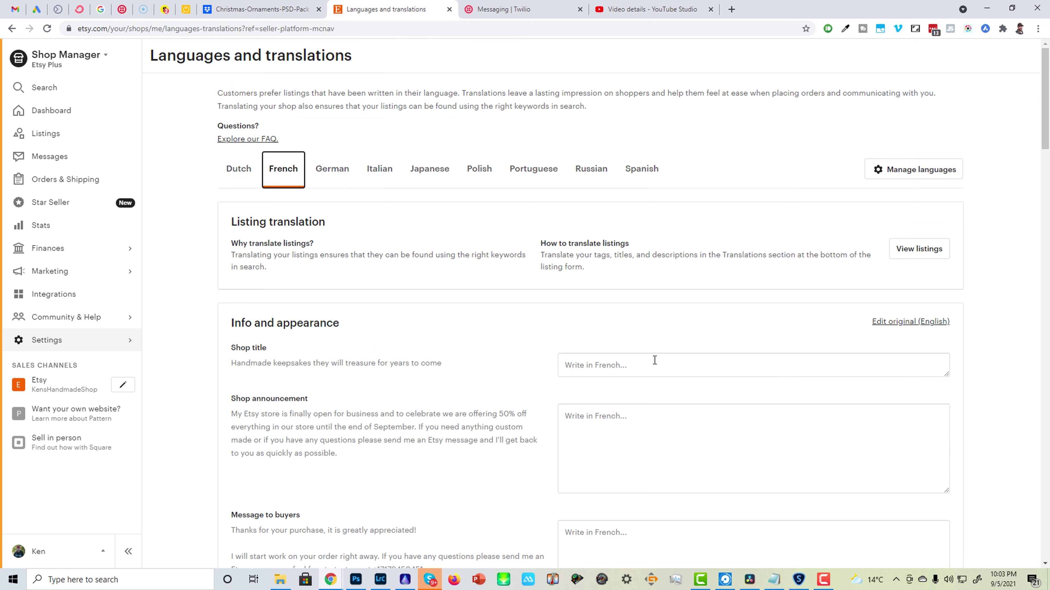
click(593, 367)
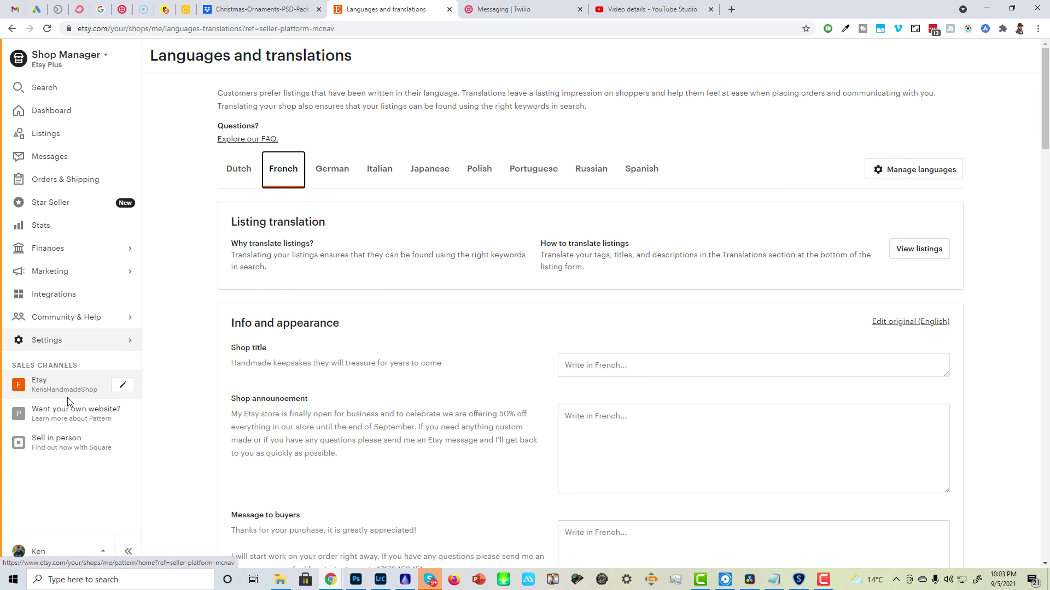
click(51, 343)
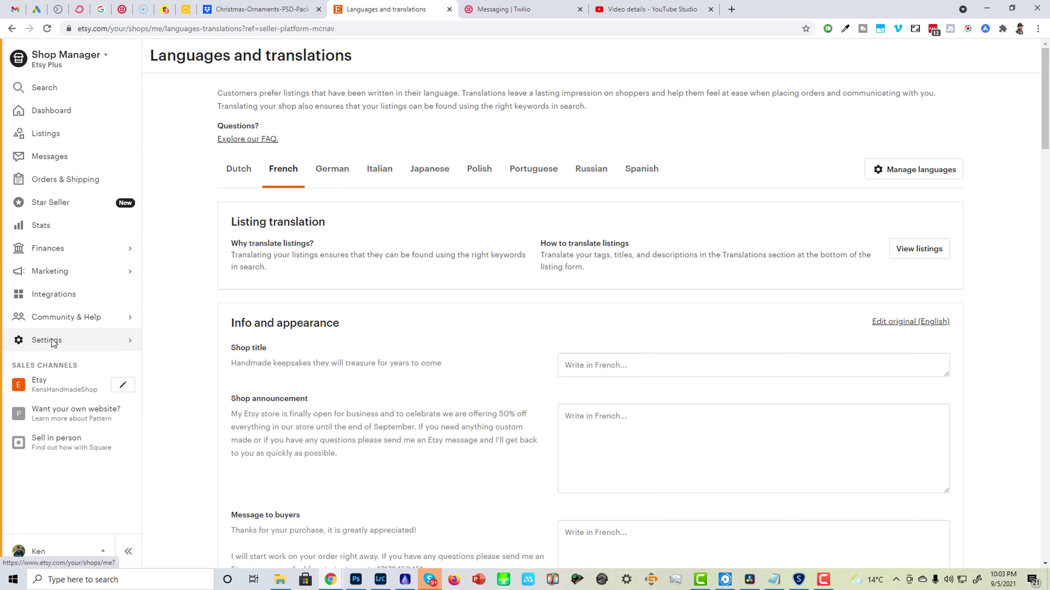
mouse_move(53, 340)
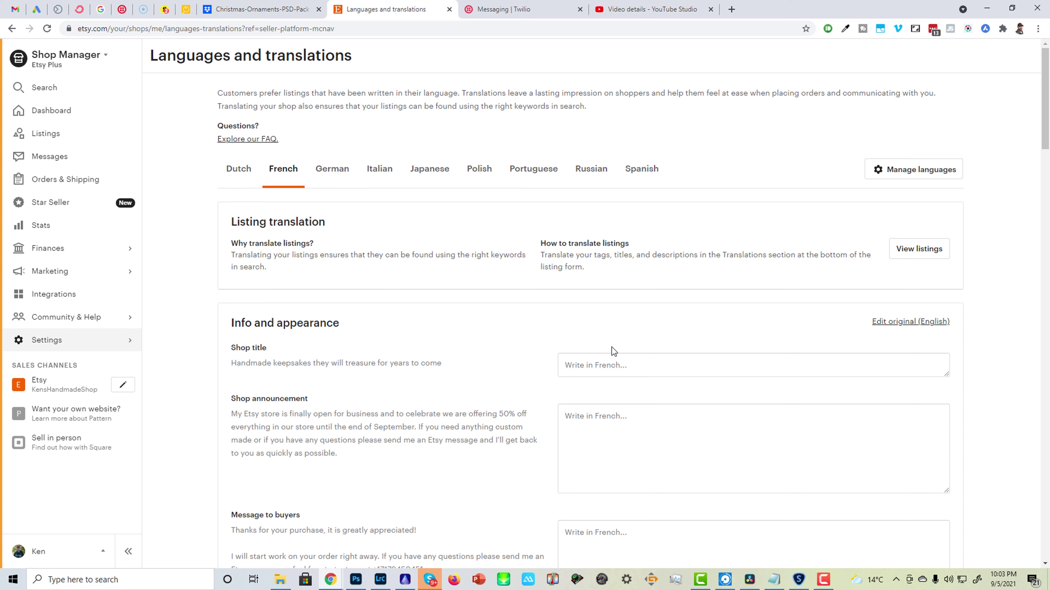
scroll(639, 411, down, 1)
scroll(632, 417, down, 15)
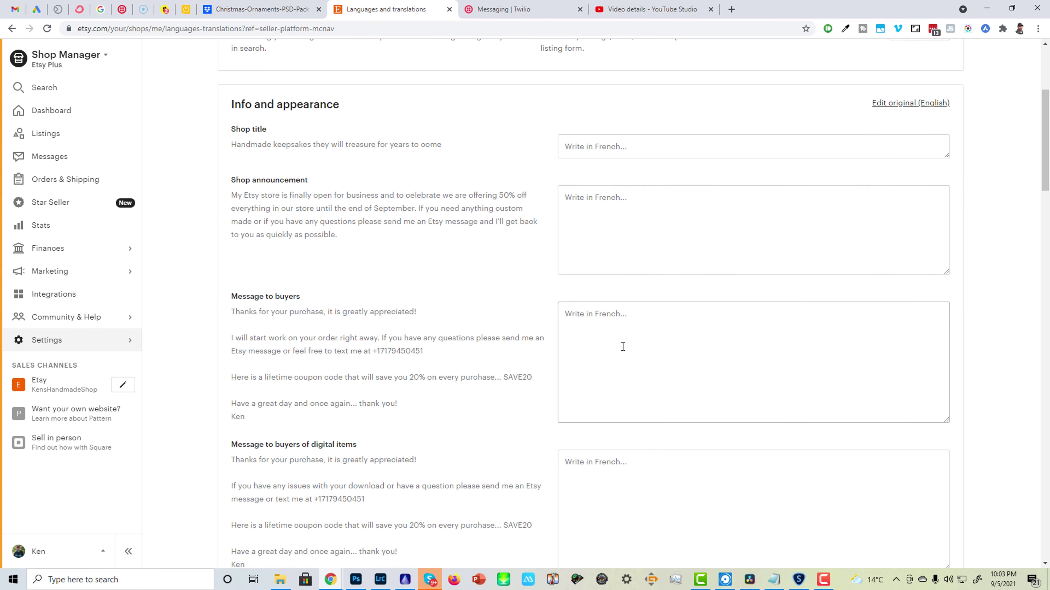
scroll(614, 319, down, 6)
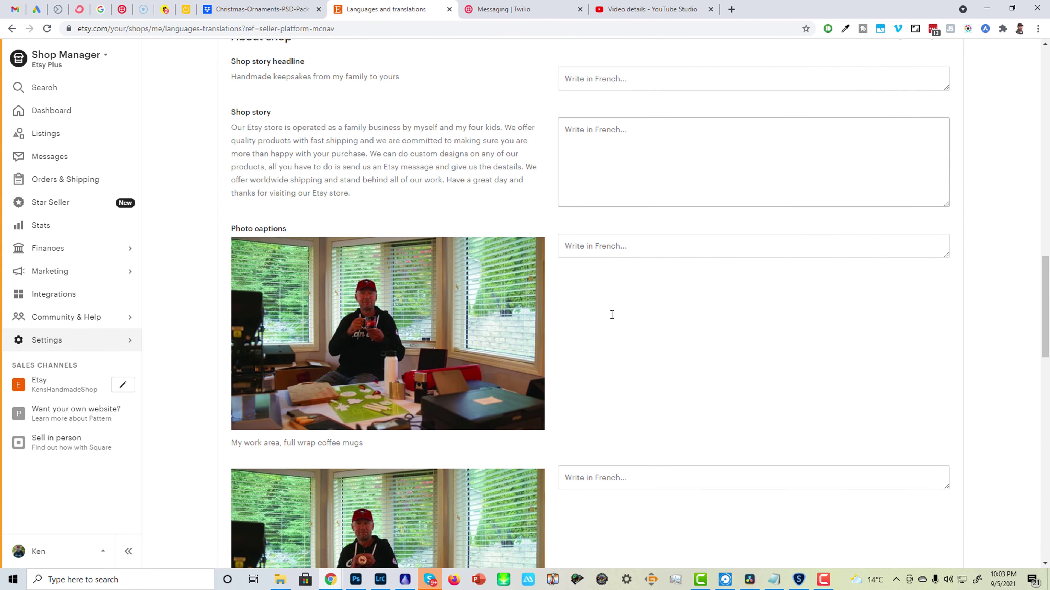
scroll(356, 352, up, 3)
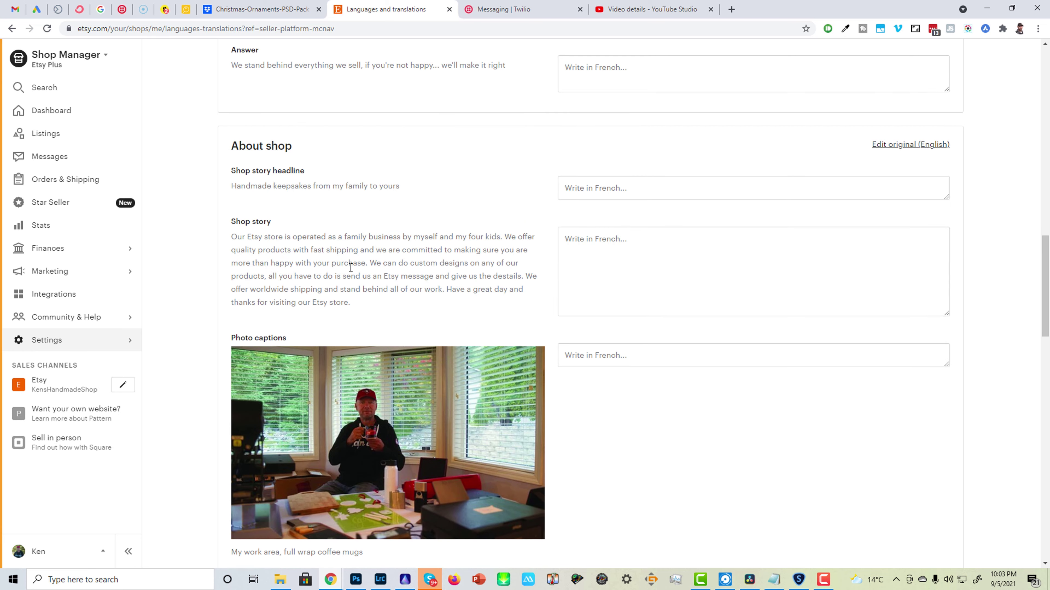
- Highlight the original English shop story and the shop story headline in the About shop section
drag(324, 304, 231, 235)
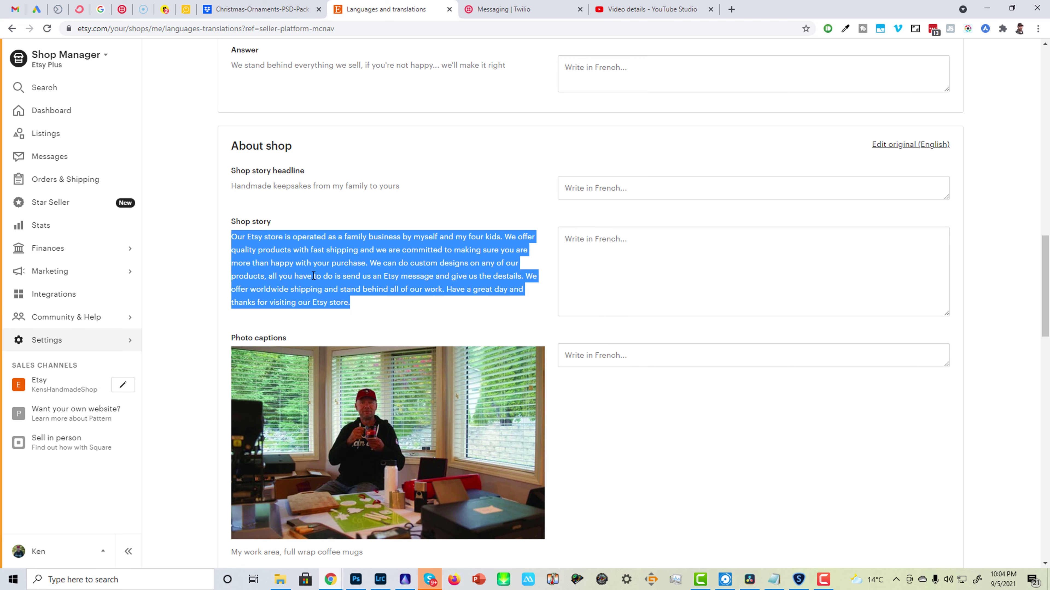
scroll(313, 274, up, 4)
scroll(314, 274, up, 2)
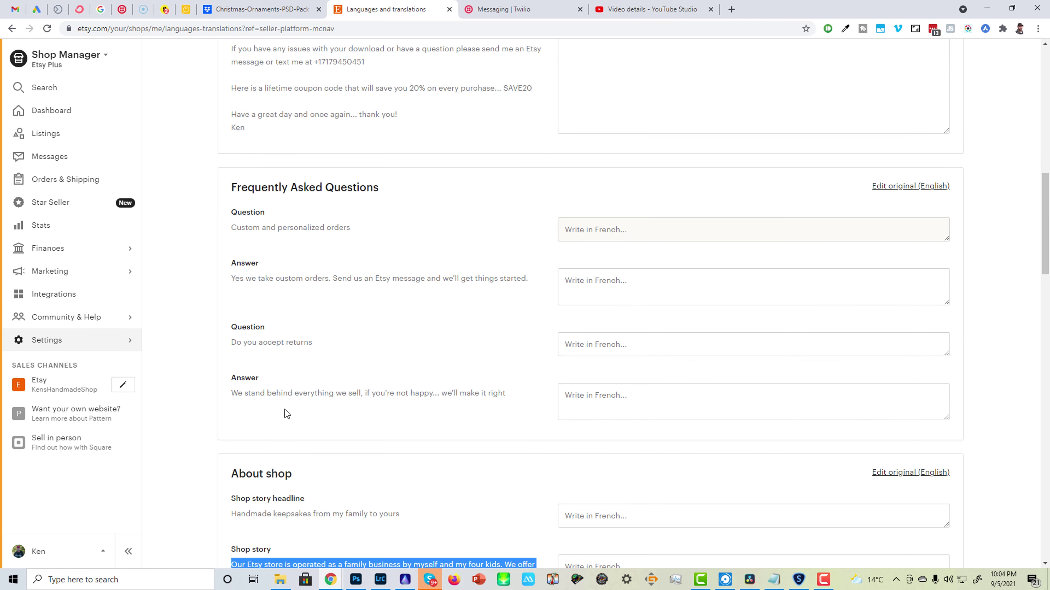
click(233, 514)
drag(232, 514, 399, 515)
- Leave the language translations and open the shop's Facebook Shops settings
scroll(399, 515, down, 5)
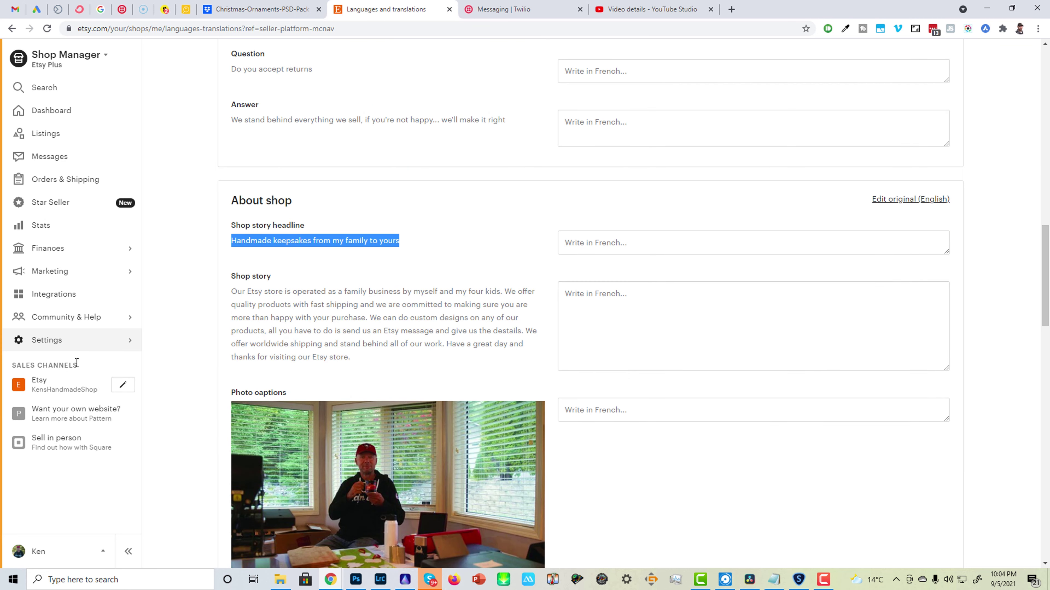
click(126, 345)
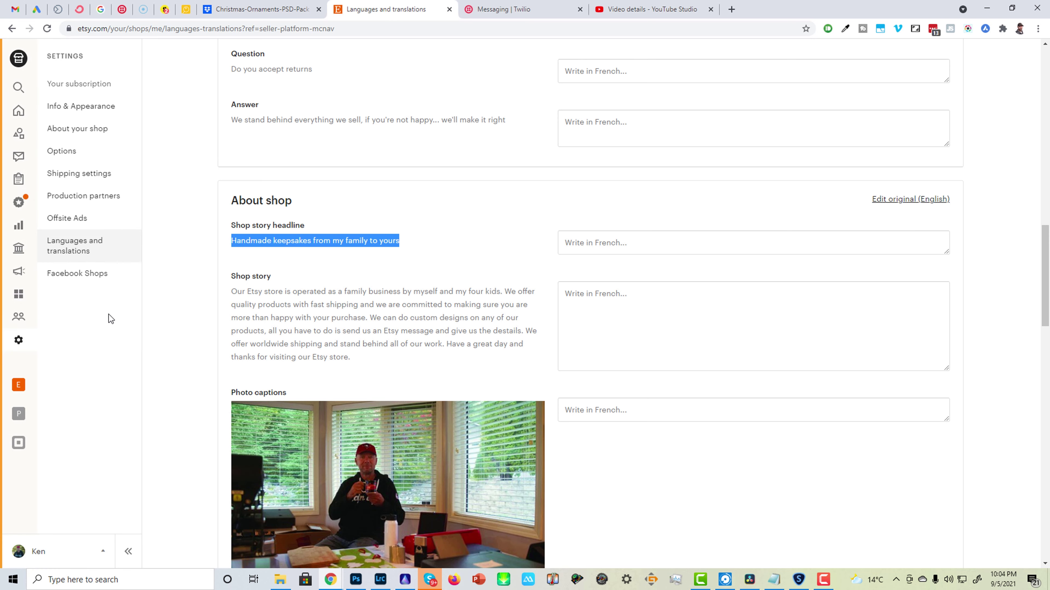
click(71, 276)
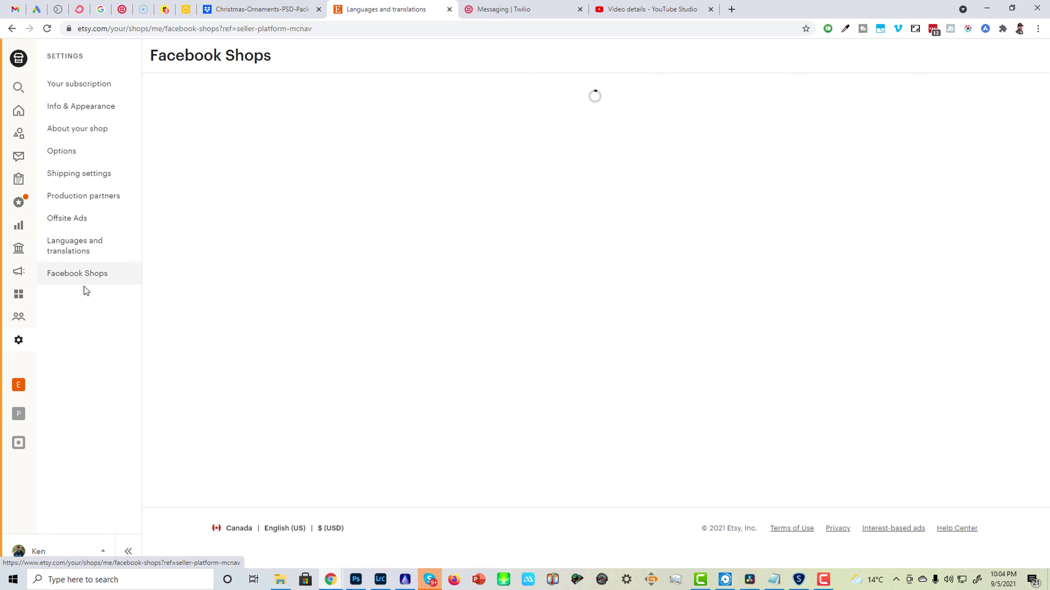